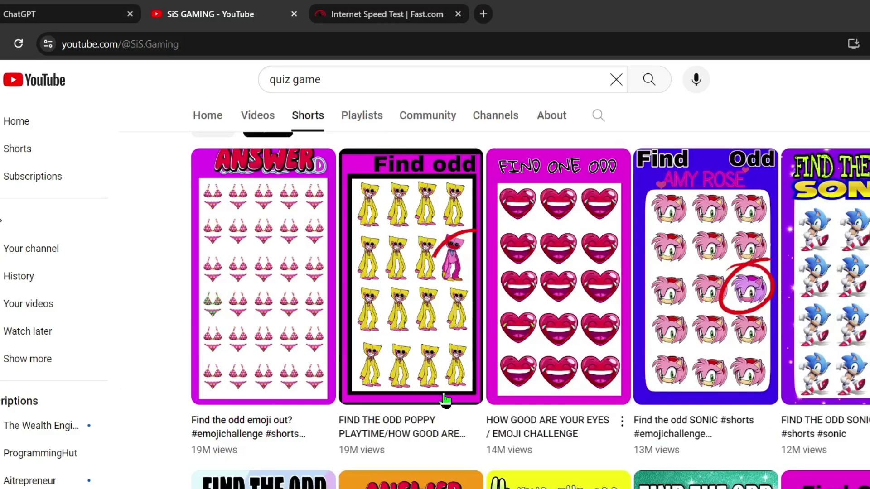
Scroll through the SiS GAMING channel's popular Shorts grid and back to the top.
{"action": "scroll", "coordinate": [421, 397], "scroll_direction": "down", "scroll_amount": 1}
{"action": "scroll", "coordinate": [421, 398], "scroll_direction": "down", "scroll_amount": 5}
{"action": "scroll", "coordinate": [566, 390], "scroll_direction": "down", "scroll_amount": 2}
{"action": "scroll", "coordinate": [425, 369], "scroll_direction": "down", "scroll_amount": 2}
{"action": "scroll", "coordinate": [498, 374], "scroll_direction": "down", "scroll_amount": 3}
{"action": "scroll", "coordinate": [444, 376], "scroll_direction": "up", "scroll_amount": 3}
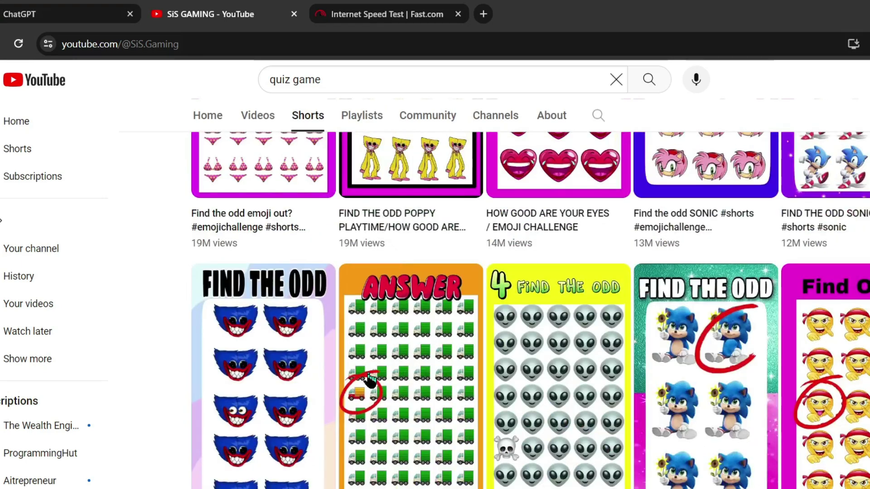
{"action": "scroll", "coordinate": [369, 388], "scroll_direction": "up", "scroll_amount": 3}
{"action": "scroll", "coordinate": [472, 430], "scroll_direction": "up", "scroll_amount": 3}
{"action": "scroll", "coordinate": [333, 386], "scroll_direction": "down", "scroll_amount": 3}
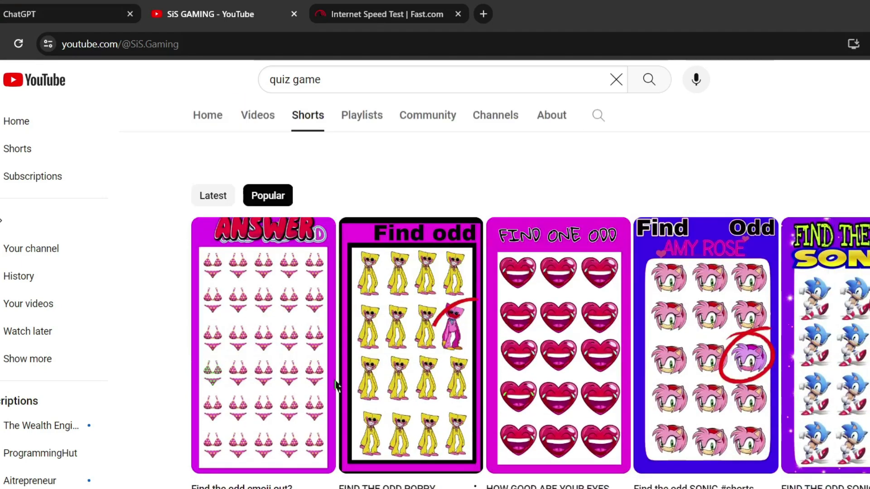
Play the find-the-odd-emoji Short and scroll on through the following Shorts.
{"action": "left_click", "coordinate": [270, 364]}
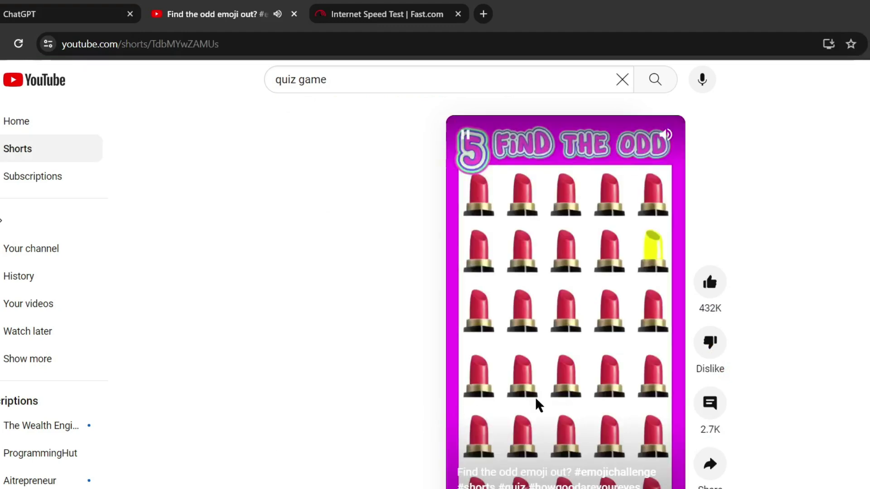
{"action": "scroll", "coordinate": [734, 409], "scroll_direction": "down", "scroll_amount": 1}
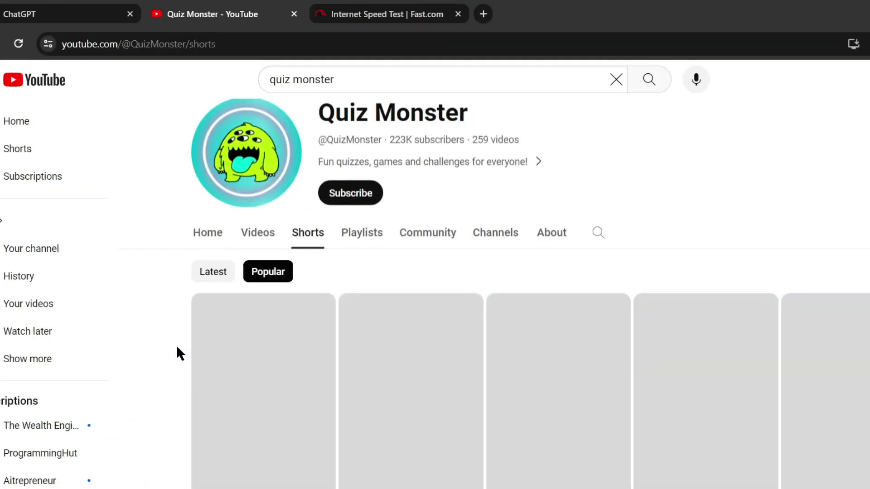
{"action": "scroll", "coordinate": [175, 349], "scroll_direction": "down", "scroll_amount": 5}
Read the Guess The Song By Emoji Short's comments and highlight the channel's monthly earnings estimate.
{"action": "left_click", "coordinate": [288, 220]}
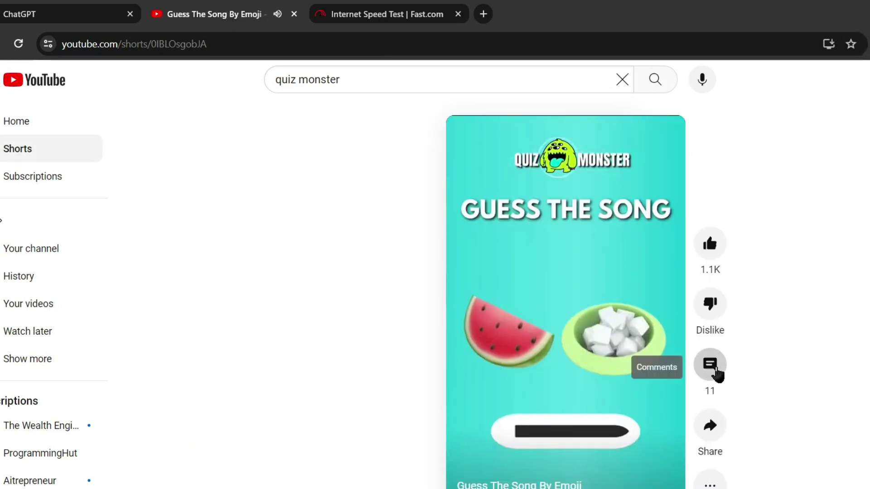
{"action": "left_click", "coordinate": [715, 369]}
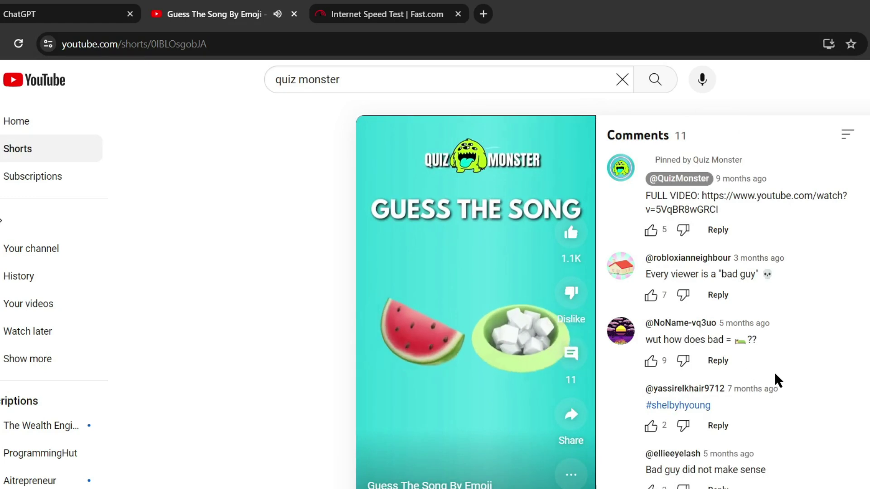
{"action": "scroll", "coordinate": [782, 369], "scroll_direction": "down", "scroll_amount": 3}
{"action": "scroll", "coordinate": [784, 368], "scroll_direction": "down", "scroll_amount": 3}
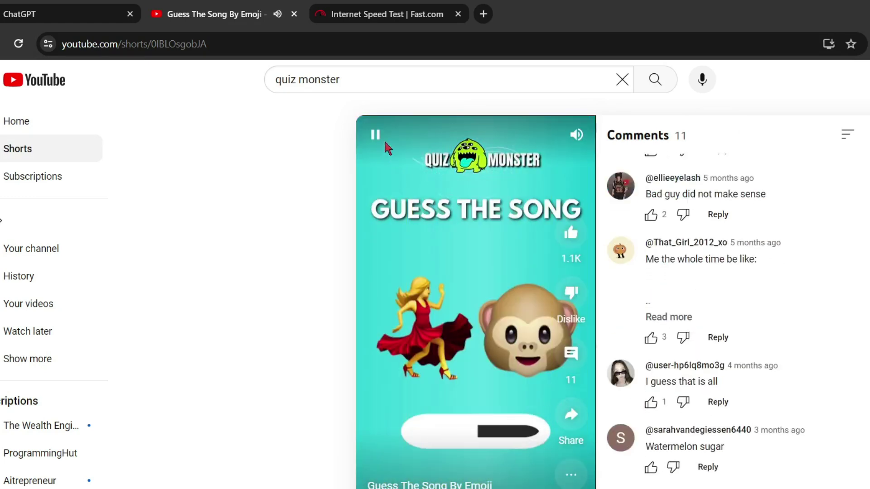
{"action": "scroll", "coordinate": [820, 393], "scroll_direction": "down", "scroll_amount": 2}
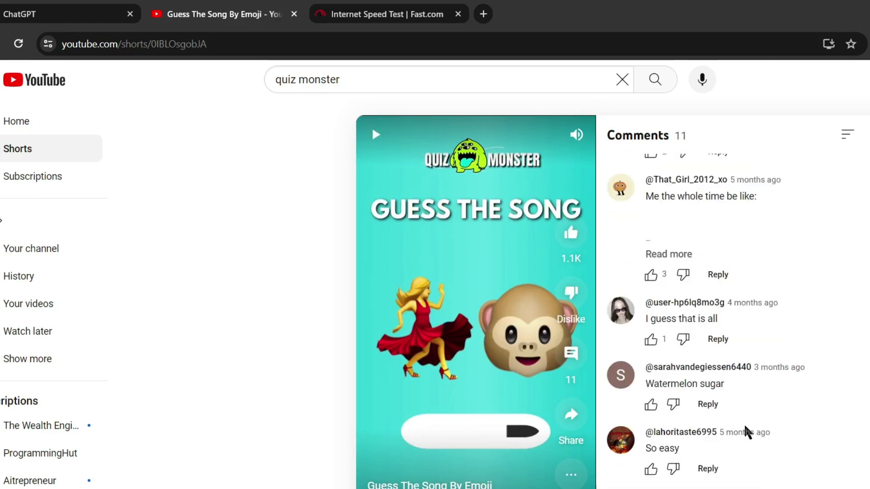
{"action": "scroll", "coordinate": [679, 335], "scroll_direction": "up", "scroll_amount": 7}
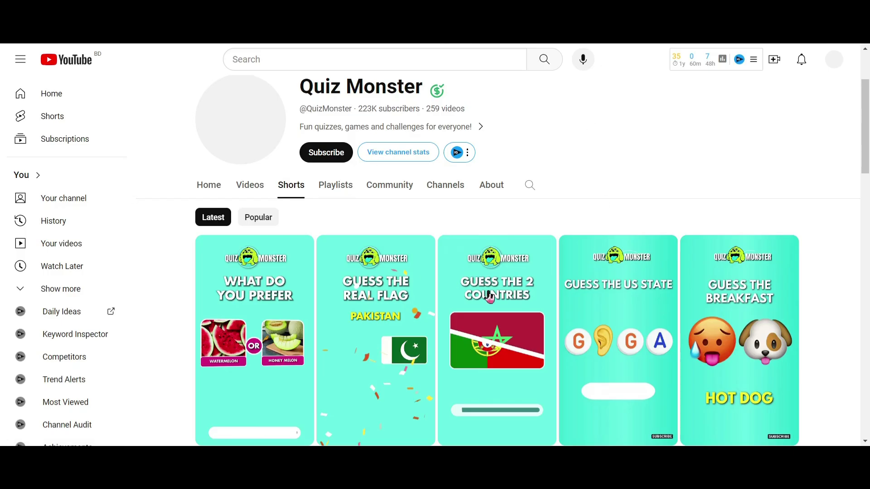
{"action": "scroll", "coordinate": [490, 297], "scroll_direction": "down", "scroll_amount": 2}
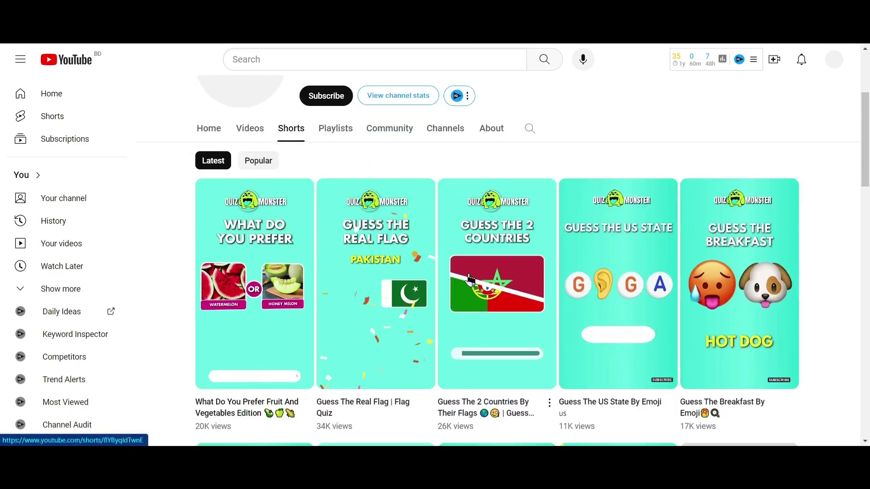
{"action": "scroll", "coordinate": [468, 259], "scroll_direction": "up", "scroll_amount": 3}
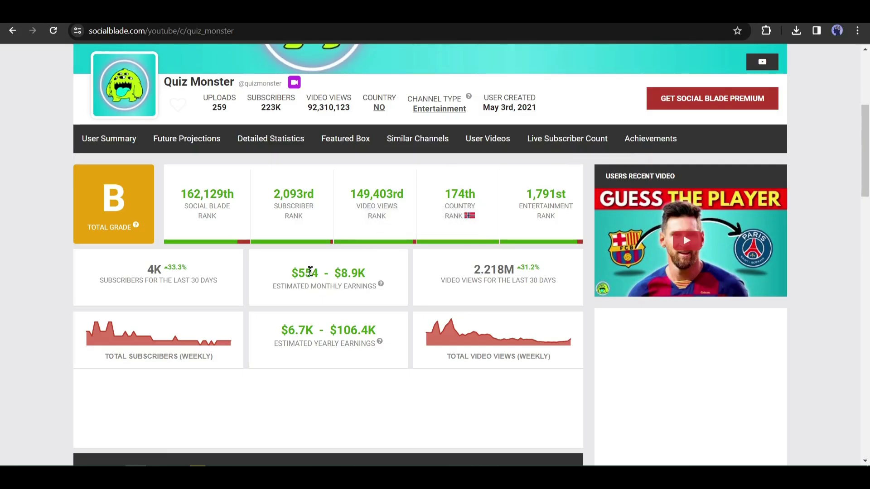
{"action": "left_click_drag", "start_coordinate": [290, 273], "coordinate": [363, 272]}
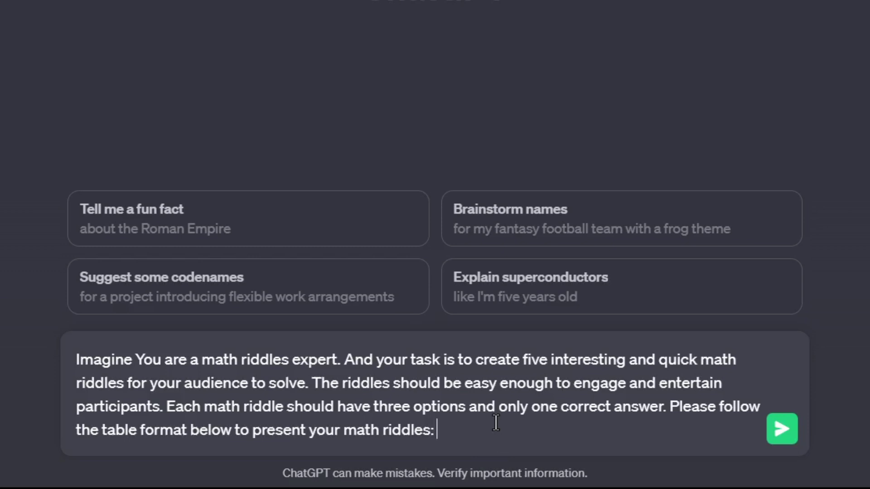
Add the column format line 'Title | Hook | Body | Option 1 | Option 2 | Option 3 | Answer' to the prompt.
{"action": "key", "text": "shift+Return"}
{"action": "key", "text": "shift+Return"}
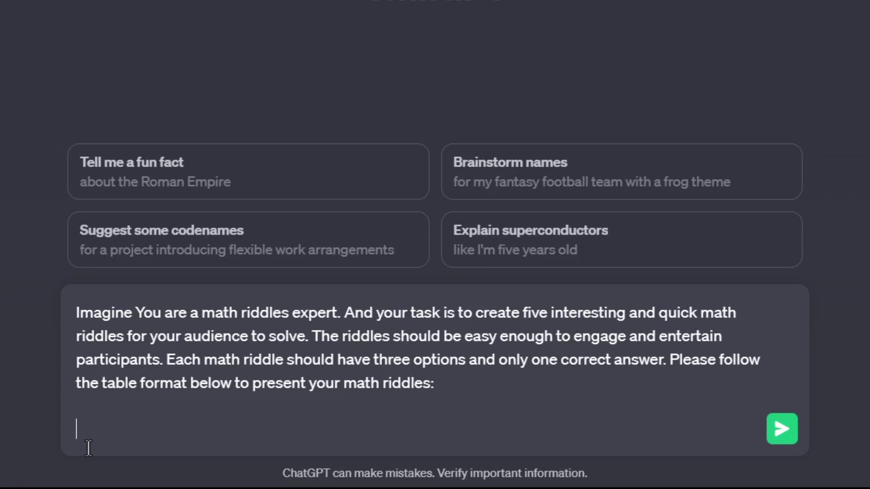
{"action": "type", "text": "Title | Hook | Body | Option 1 | Option 2 | Option 3 | Answer"}
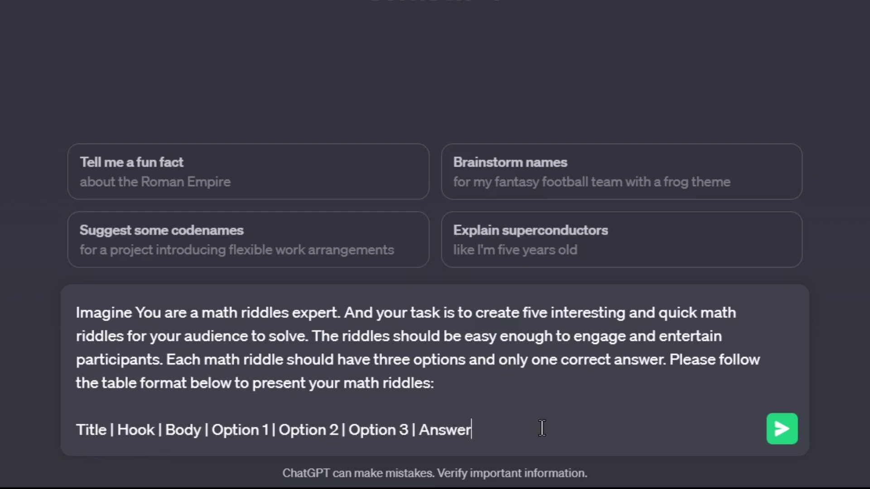
{"action": "key", "text": "shift+Return"}
{"action": "key", "text": "shift+Return"}
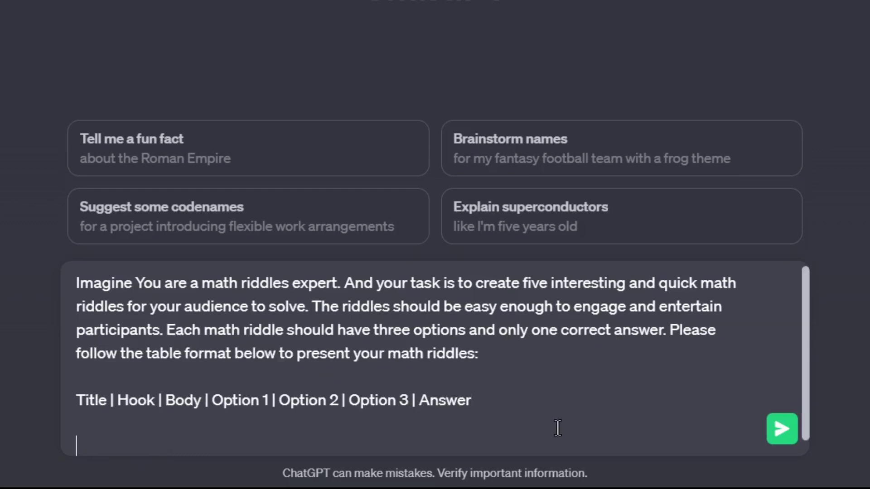
Paste the example riddle and closing sentence into the prompt and send it.
{"action": "scroll", "coordinate": [528, 362], "scroll_direction": "down", "scroll_amount": 1}
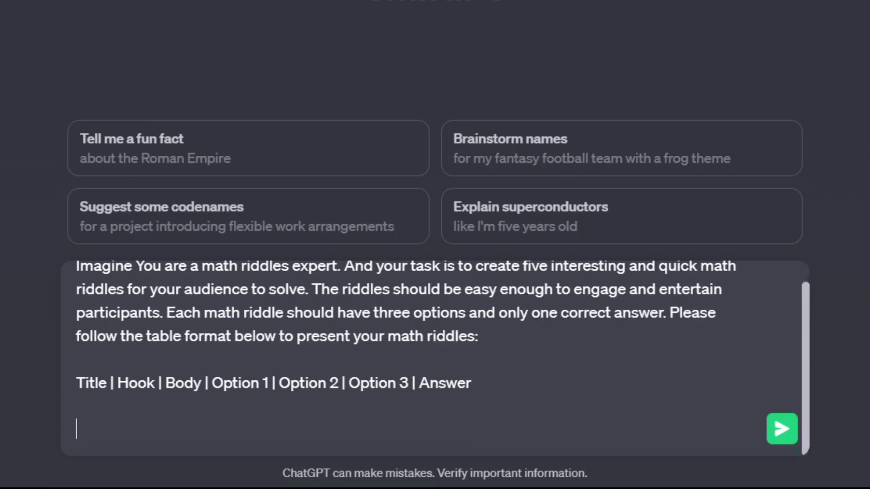
{"action": "type", "text": "For example: Title: Fun Math Riddles Hook: Can You Solve This? Body: I am an odd number. Take one letter away and I become even. What number am I? Option 1: 31 Option 2: 7 Option 3: 99 Answer: 7"}
{"action": "scroll", "coordinate": [112, 320], "scroll_direction": "down", "scroll_amount": 3}
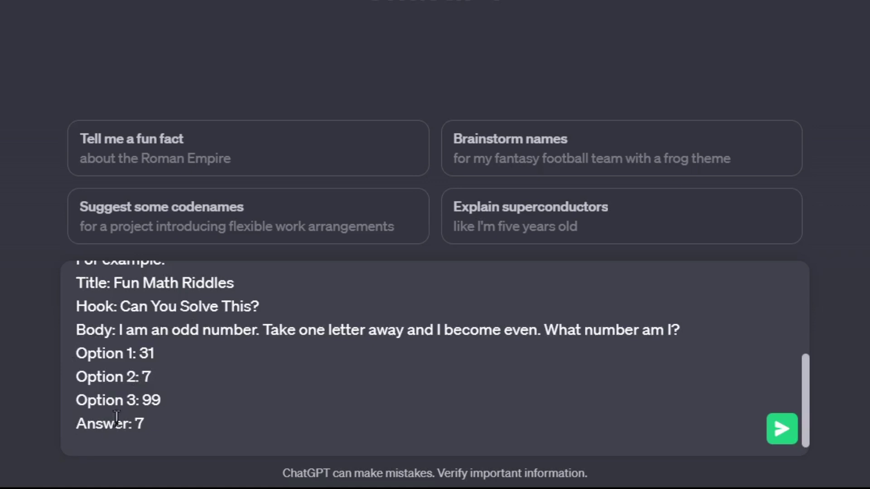
{"action": "key", "text": "shift+Return"}
{"action": "key", "text": "shift+Return"}
{"action": "type", "text": "Please ensure that your math riddles are engaging, well-crafted and provide a satisfying solution."}
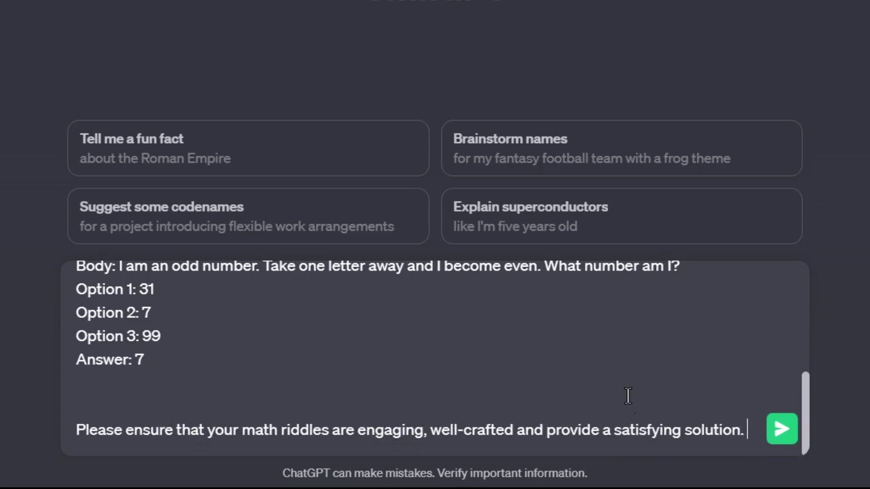
{"action": "key", "text": "Return"}
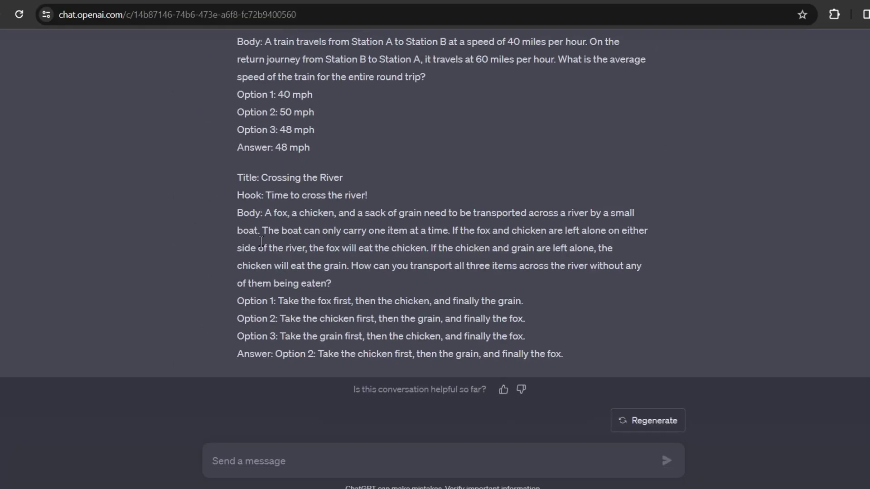
Ask ChatGPT to reformat the riddles with 'Use a Table format'.
{"action": "scroll", "coordinate": [319, 248], "scroll_direction": "up", "scroll_amount": 5}
{"action": "scroll", "coordinate": [320, 249], "scroll_direction": "up", "scroll_amount": 7}
{"action": "scroll", "coordinate": [319, 245], "scroll_direction": "down", "scroll_amount": 5}
{"action": "scroll", "coordinate": [363, 196], "scroll_direction": "down", "scroll_amount": 4}
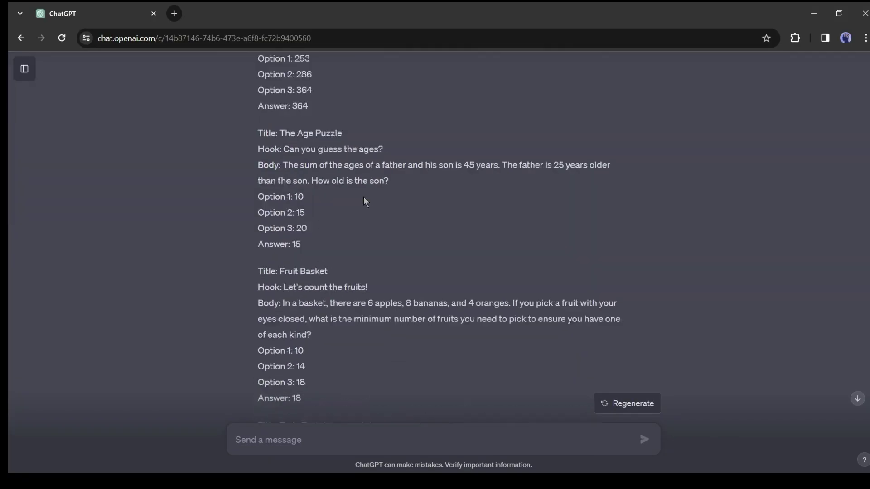
{"action": "scroll", "coordinate": [363, 196], "scroll_direction": "down", "scroll_amount": 6}
{"action": "scroll", "coordinate": [393, 323], "scroll_direction": "down", "scroll_amount": 1}
{"action": "type", "text": "Use a"}
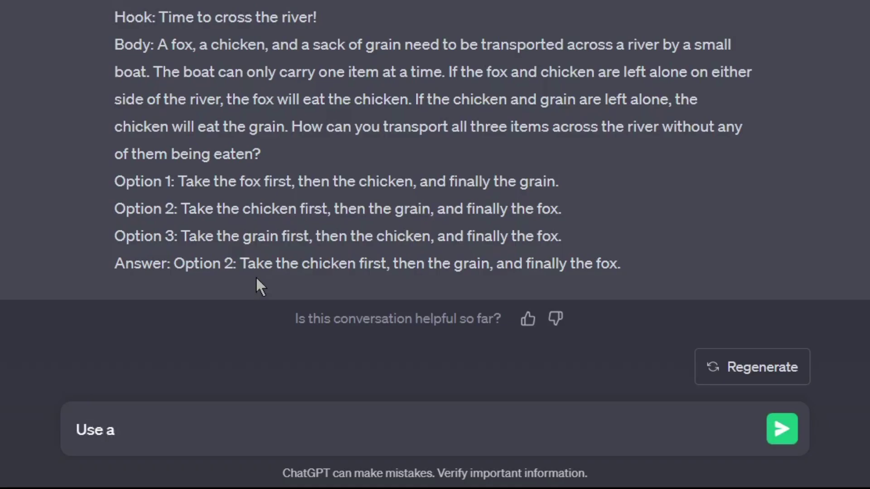
{"action": "type", "text": "ormat"}
{"action": "key", "text": "Return"}
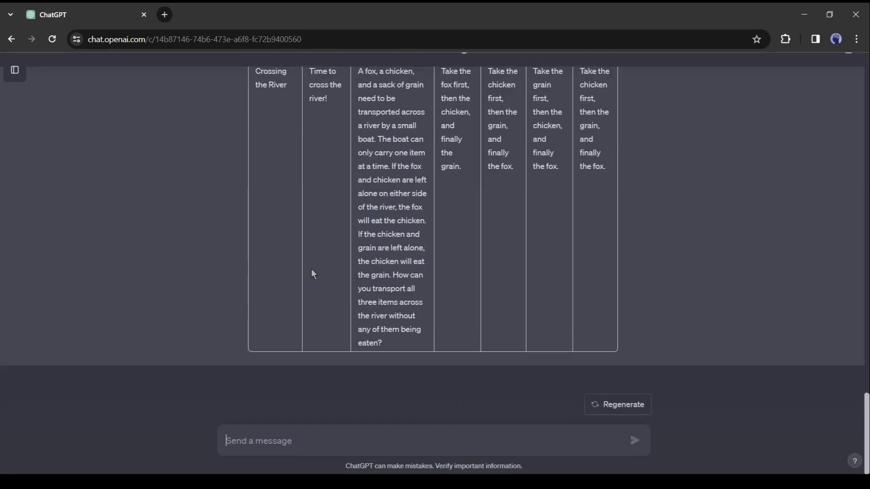
Request 20 more riddles with the message 'Give 20 more'.
{"action": "scroll", "coordinate": [423, 275], "scroll_direction": "up", "scroll_amount": 5}
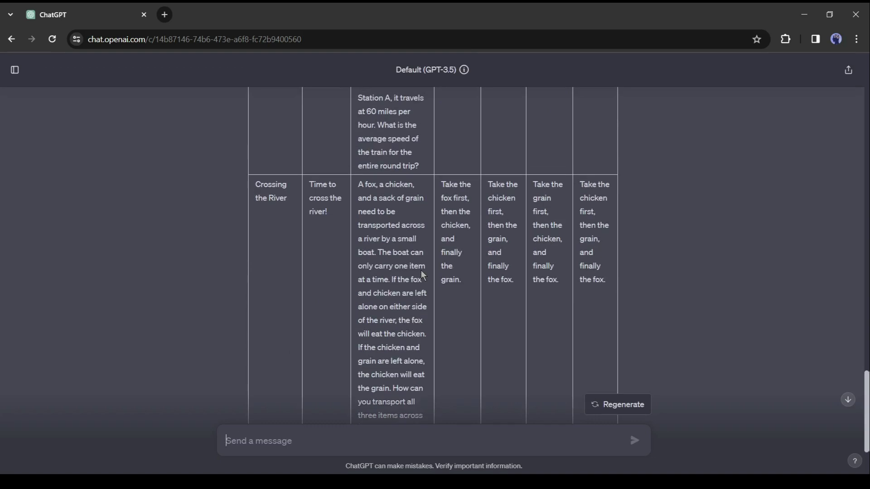
{"action": "scroll", "coordinate": [423, 275], "scroll_direction": "up", "scroll_amount": 5}
{"action": "scroll", "coordinate": [424, 275], "scroll_direction": "up", "scroll_amount": 5}
{"action": "scroll", "coordinate": [423, 275], "scroll_direction": "up", "scroll_amount": 2}
{"action": "scroll", "coordinate": [445, 276], "scroll_direction": "down", "scroll_amount": 6}
{"action": "scroll", "coordinate": [444, 275], "scroll_direction": "up", "scroll_amount": 1}
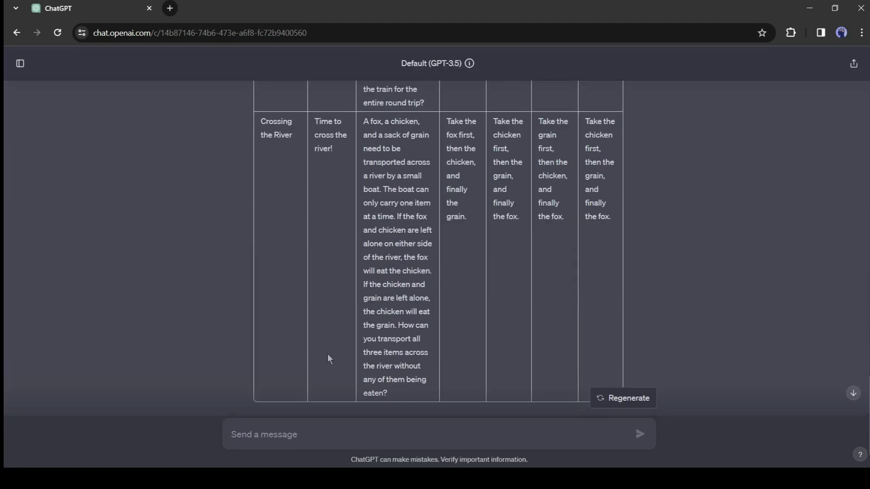
{"action": "scroll", "coordinate": [387, 260], "scroll_direction": "down", "scroll_amount": 1}
{"action": "scroll", "coordinate": [387, 259], "scroll_direction": "up", "scroll_amount": 8}
{"action": "scroll", "coordinate": [386, 259], "scroll_direction": "up", "scroll_amount": 5}
{"action": "scroll", "coordinate": [362, 340], "scroll_direction": "down", "scroll_amount": 15}
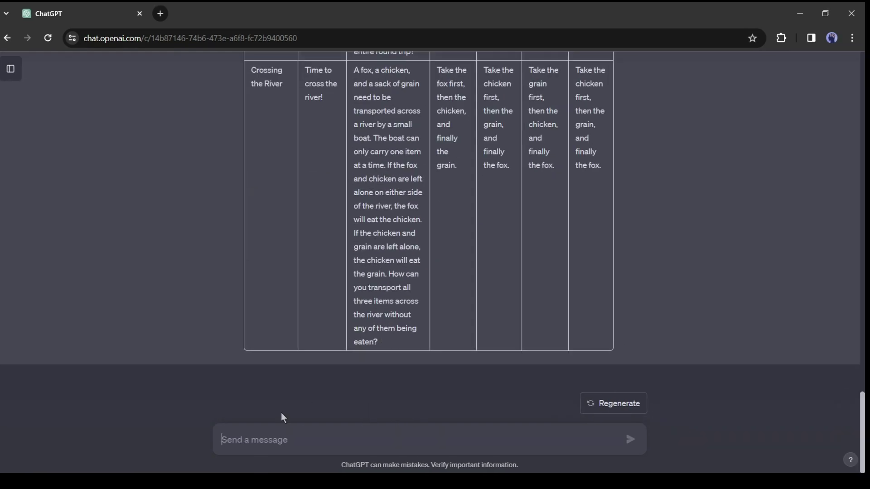
{"action": "type", "text": "Give 20"}
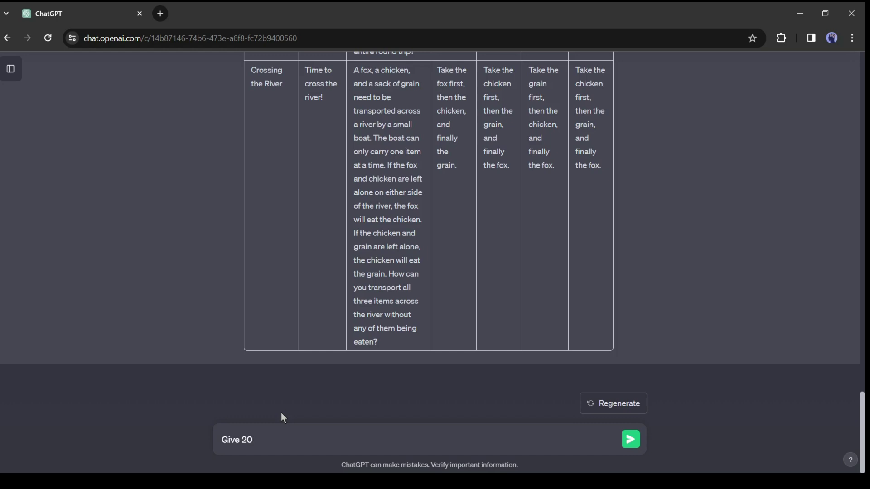
{"action": "type", "text": " more"}
{"action": "key", "text": "Return"}
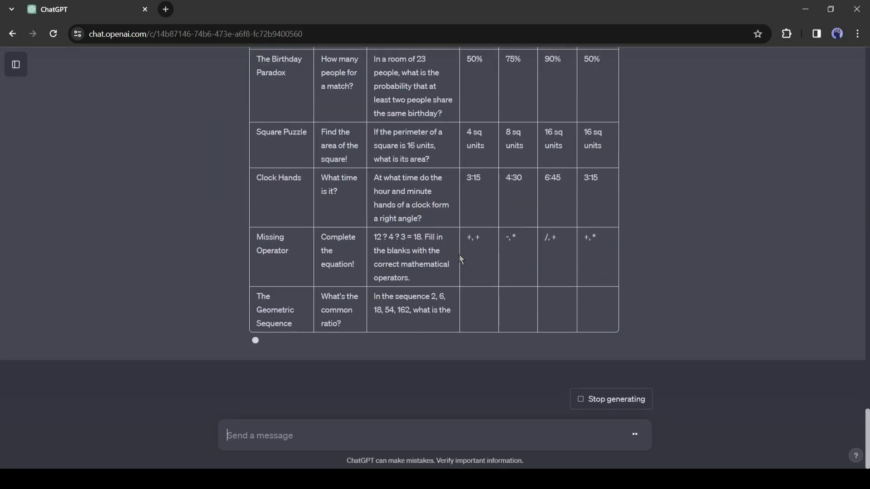
Select the new 20-riddle table from its header to the last row.
{"action": "scroll", "coordinate": [251, 298], "scroll_direction": "up", "scroll_amount": 10}
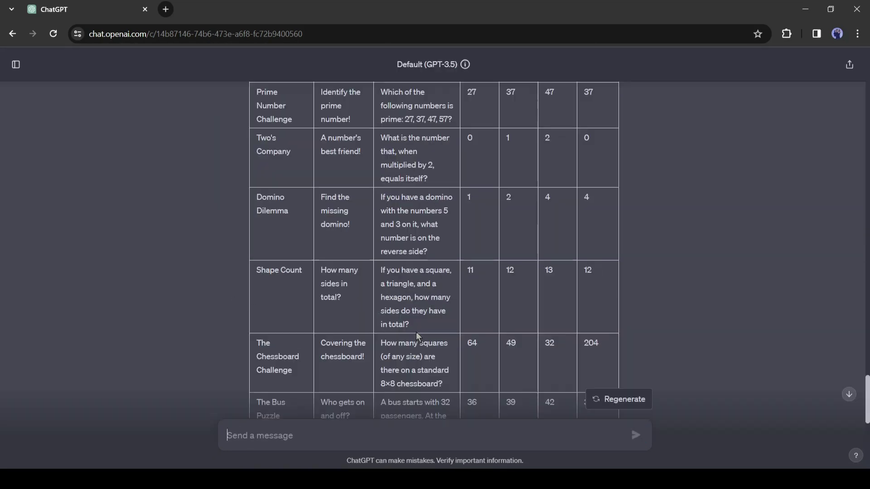
{"action": "scroll", "coordinate": [253, 272], "scroll_direction": "up", "scroll_amount": 10}
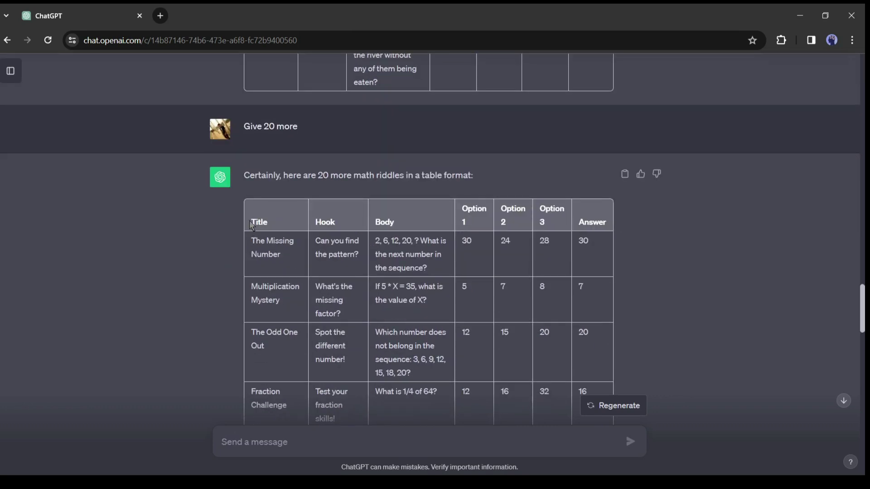
{"action": "left_click_drag", "start_coordinate": [252, 225], "coordinate": [385, 280]}
{"action": "scroll", "coordinate": [344, 279], "scroll_direction": "down", "scroll_amount": 20}
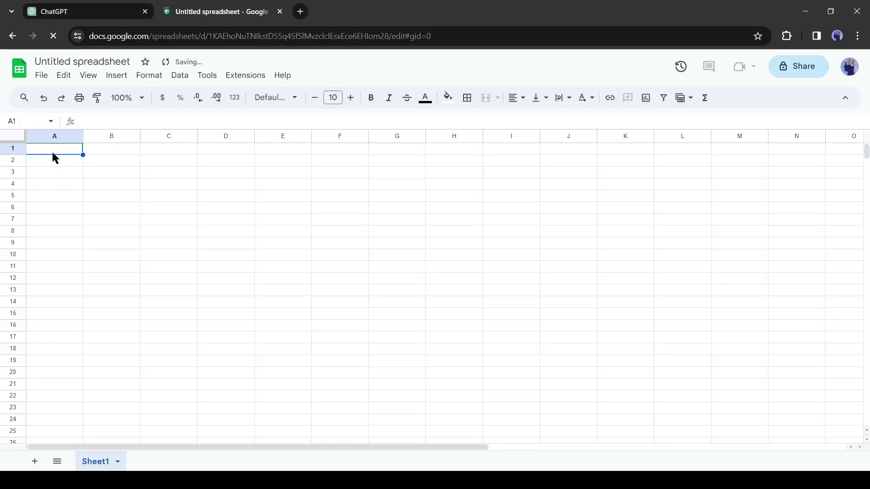
Paste the riddle table at A1 and right-align columns D, E, F and G.
{"action": "key", "text": "ctrl+v"}
{"action": "left_click", "coordinate": [225, 136]}
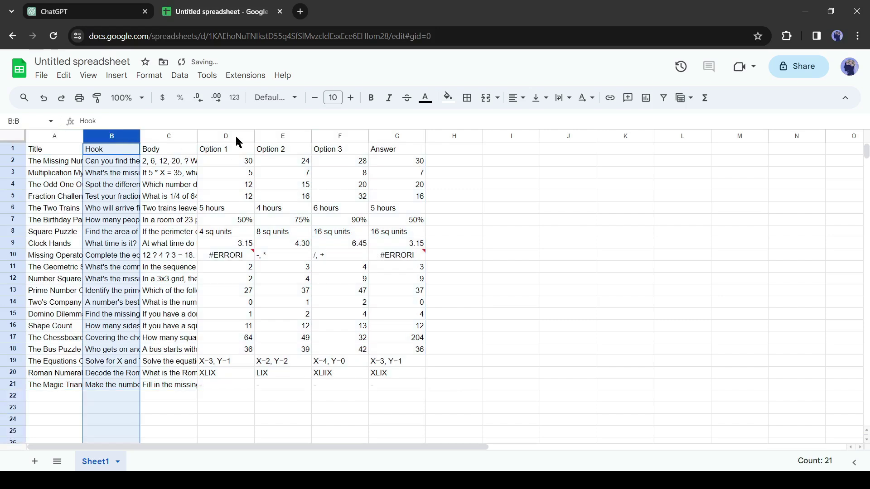
{"action": "left_click", "coordinate": [521, 98]}
{"action": "left_click", "coordinate": [550, 120]}
{"action": "left_click", "coordinate": [283, 135]}
{"action": "left_click", "coordinate": [524, 98]}
{"action": "left_click", "coordinate": [551, 120]}
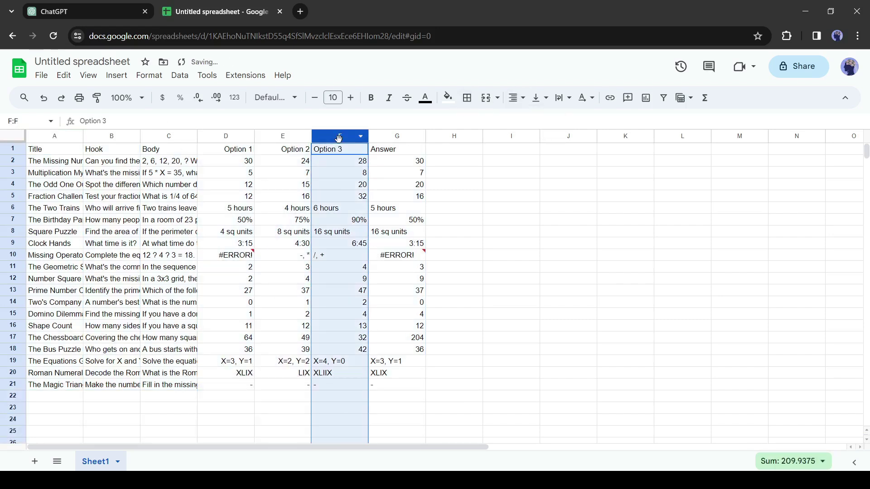
{"action": "left_click", "coordinate": [340, 136]}
{"action": "left_click", "coordinate": [397, 136]}
{"action": "left_click", "coordinate": [523, 97]}
{"action": "left_click", "coordinate": [551, 119]}
{"action": "left_click", "coordinate": [508, 185]}
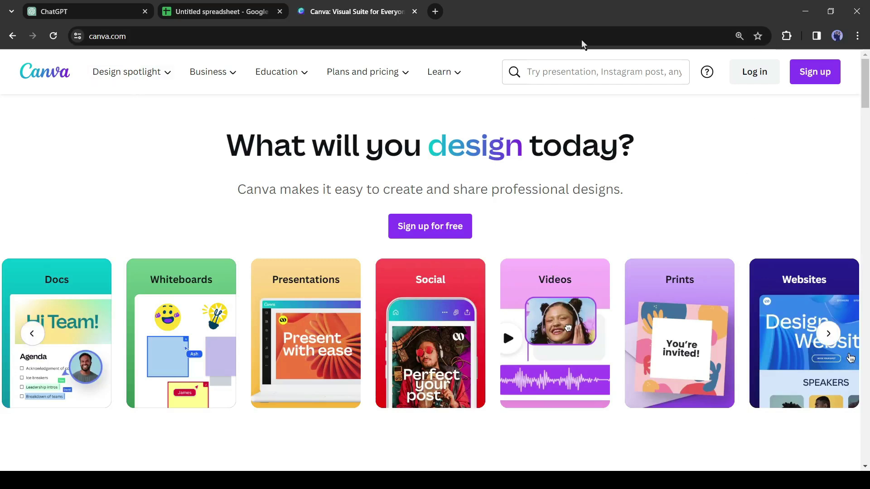
Choose Mobile Video from the Create a design list to open a blank 1080 × 1920 design.
{"action": "scroll", "coordinate": [498, 240], "scroll_direction": "down", "scroll_amount": 3}
{"action": "scroll", "coordinate": [421, 253], "scroll_direction": "up", "scroll_amount": 3}
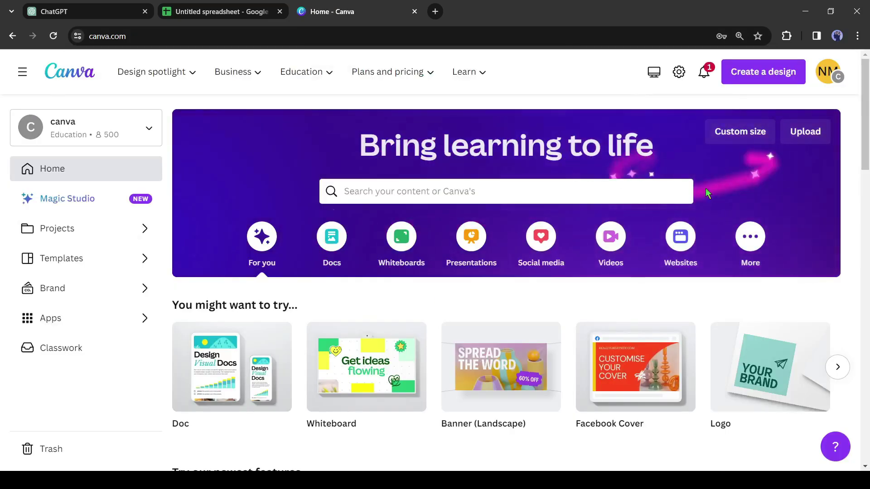
{"action": "left_click", "coordinate": [767, 72]}
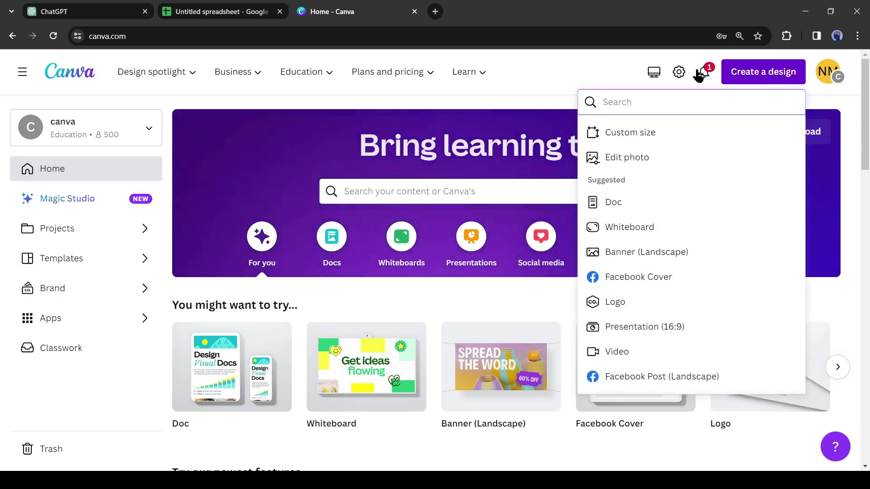
{"action": "scroll", "coordinate": [688, 308], "scroll_direction": "down", "scroll_amount": 5}
{"action": "scroll", "coordinate": [634, 331], "scroll_direction": "down", "scroll_amount": 3}
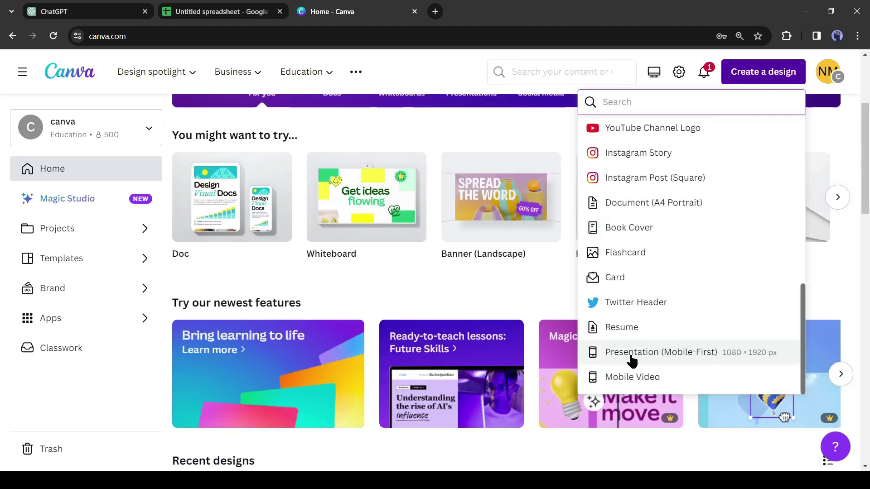
{"action": "left_click", "coordinate": [654, 378]}
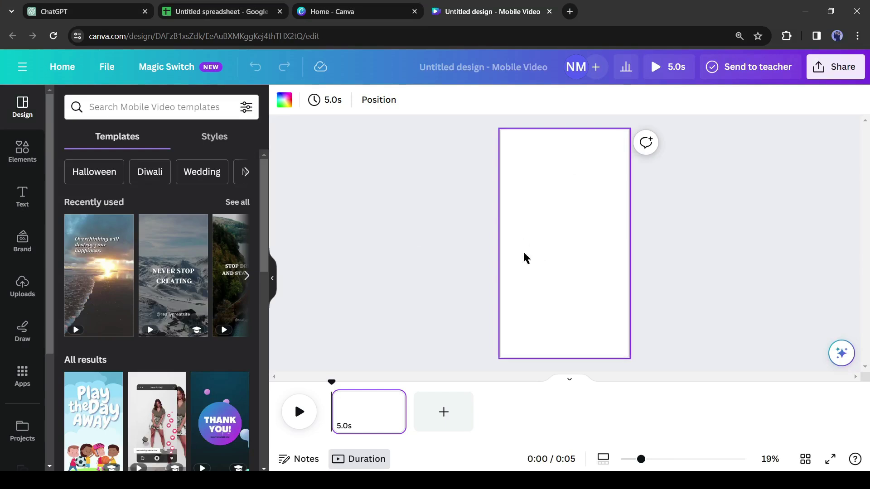
{"action": "left_click", "coordinate": [23, 152]}
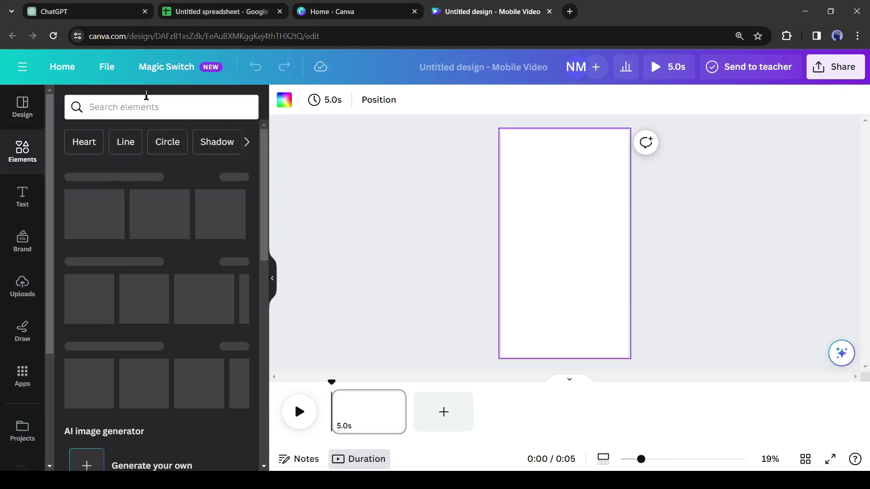
Search Elements for 'Motion Line' and browse the video results.
{"action": "left_click", "coordinate": [140, 106]}
{"action": "type", "text": "Mot"}
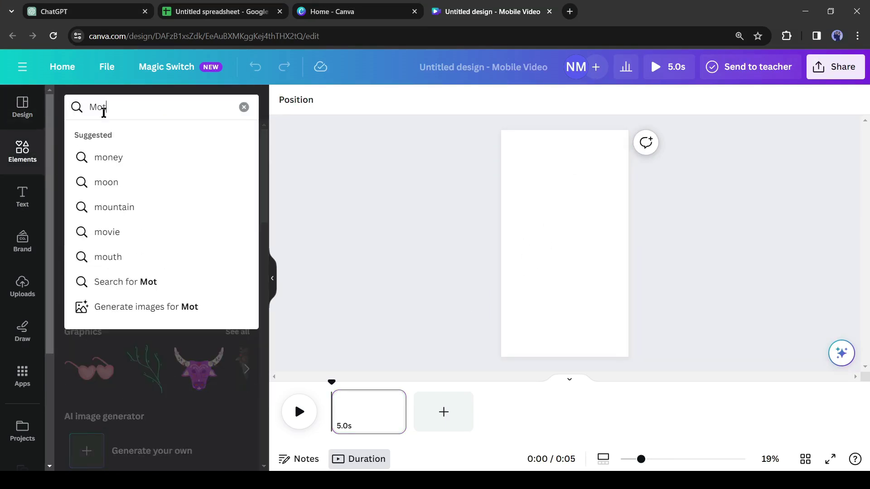
{"action": "type", "text": "ion Line"}
{"action": "key", "text": "Return"}
{"action": "left_click", "coordinate": [196, 144]}
{"action": "scroll", "coordinate": [163, 330], "scroll_direction": "down", "scroll_amount": 5}
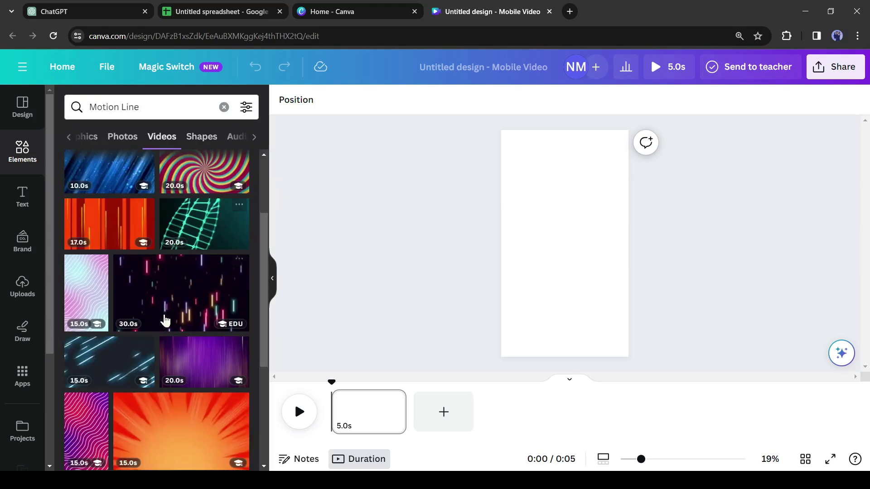
{"action": "scroll", "coordinate": [140, 334], "scroll_direction": "down", "scroll_amount": 5}
{"action": "scroll", "coordinate": [149, 344], "scroll_direction": "down", "scroll_amount": 5}
{"action": "scroll", "coordinate": [180, 361], "scroll_direction": "down", "scroll_amount": 5}
{"action": "scroll", "coordinate": [180, 362], "scroll_direction": "up", "scroll_amount": 1}
{"action": "scroll", "coordinate": [140, 358], "scroll_direction": "up", "scroll_amount": 3}
Set the cyan wavy-line clip as the page's video background and preview it.
{"action": "left_click", "coordinate": [111, 317]}
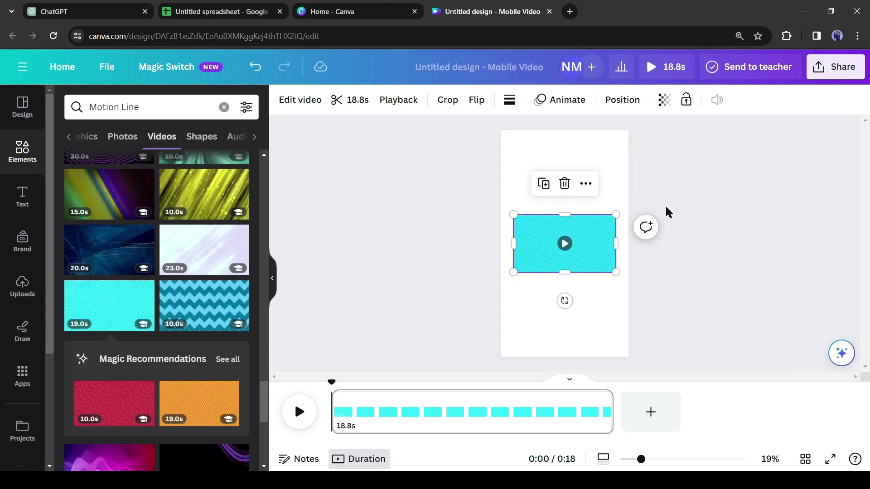
{"action": "left_click", "coordinate": [586, 184]}
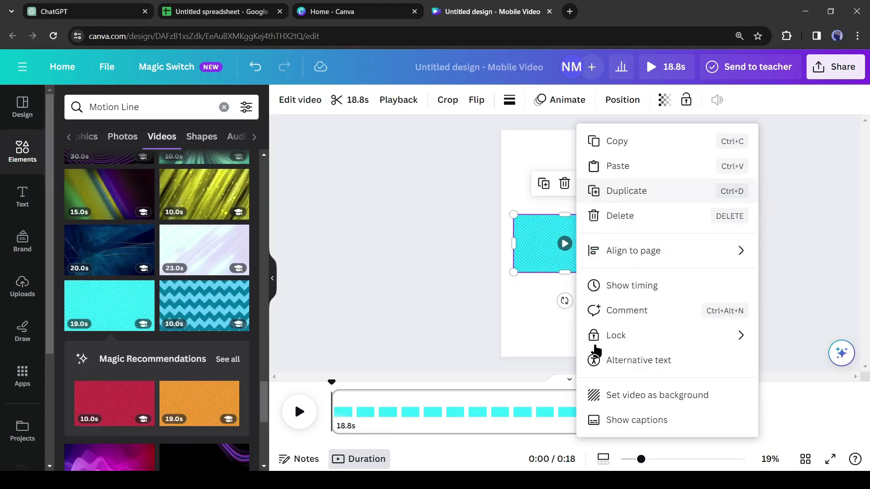
{"action": "left_click", "coordinate": [683, 407]}
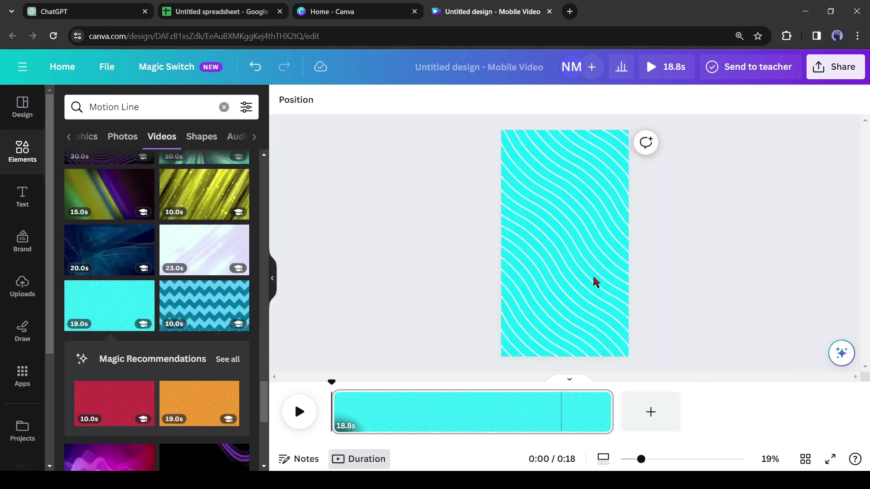
{"action": "left_click", "coordinate": [300, 412]}
{"action": "left_click", "coordinate": [218, 11]}
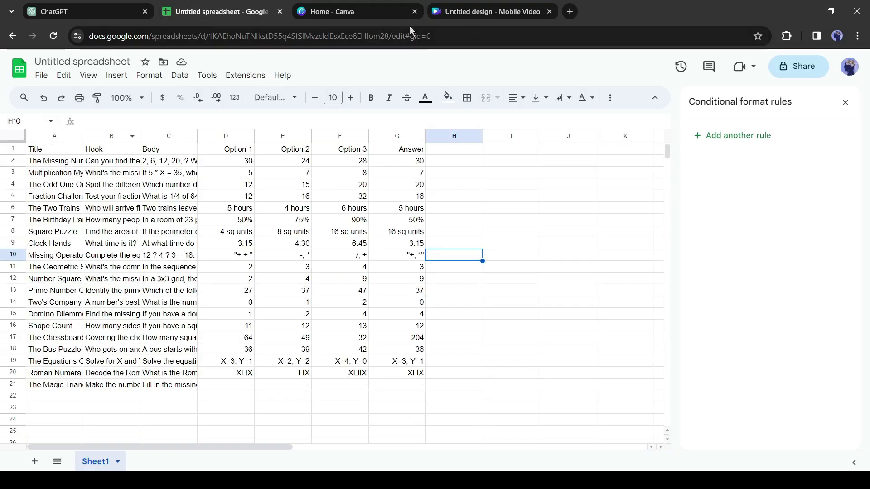
Add a heading reading 'The Missing Number', pasted from the sheet, at the top of the page.
{"action": "left_click", "coordinate": [468, 15]}
{"action": "left_click", "coordinate": [22, 195]}
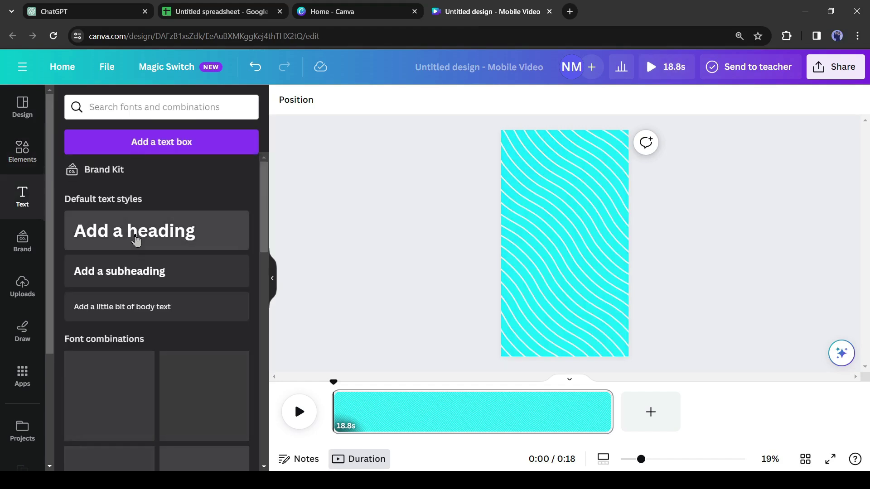
{"action": "left_click", "coordinate": [134, 232]}
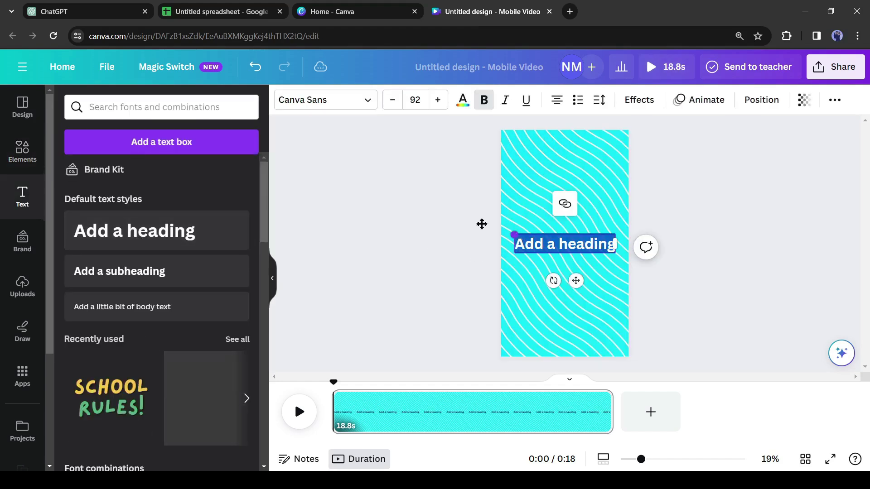
{"action": "left_click", "coordinate": [173, 13]}
{"action": "left_click", "coordinate": [64, 166]}
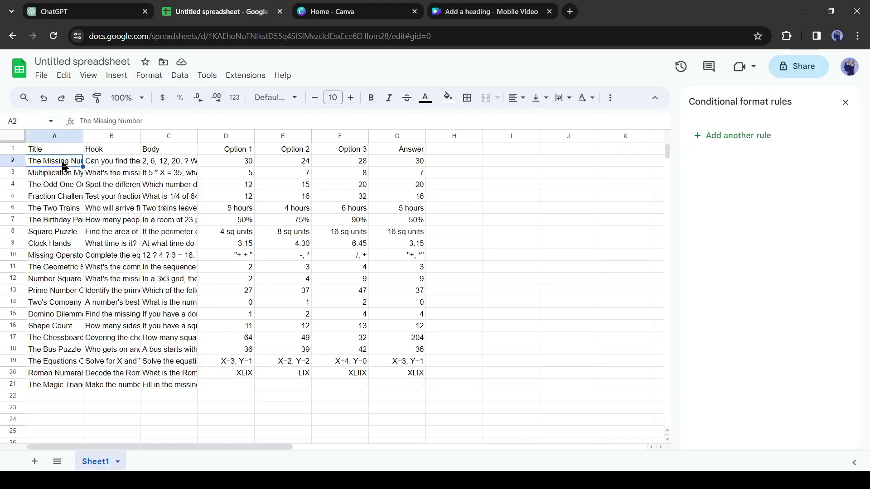
{"action": "left_click", "coordinate": [451, 6]}
{"action": "double_click", "coordinate": [552, 242]}
{"action": "type", "text": "The Missing Number"}
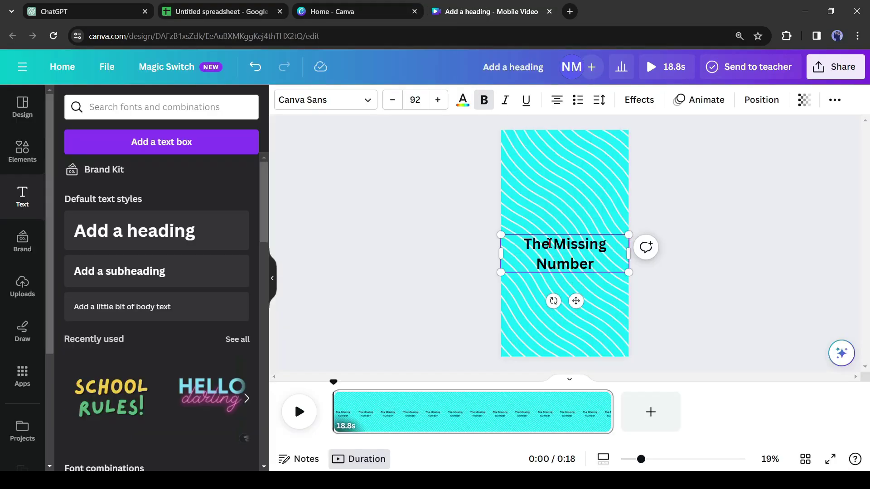
{"action": "left_click_drag", "start_coordinate": [572, 249], "coordinate": [599, 156]}
Style the heading in Montserrat, yellow, at a larger size.
{"action": "left_click", "coordinate": [326, 100]}
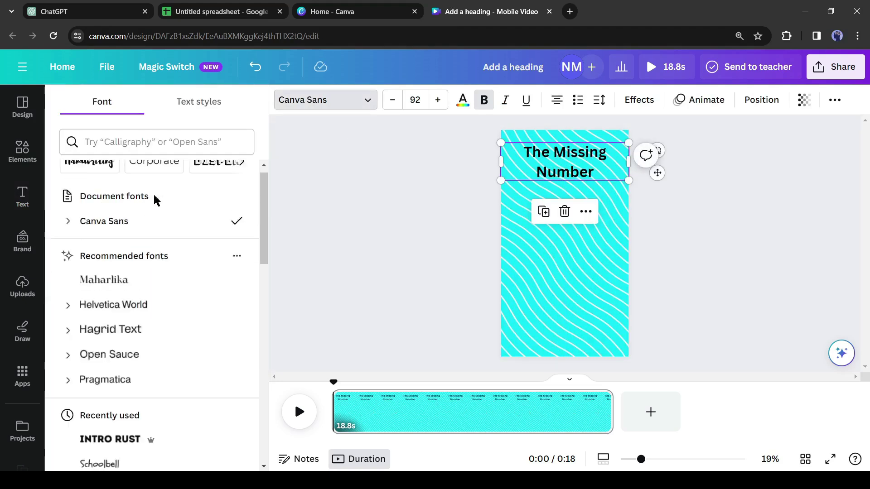
{"action": "type", "text": "mon"}
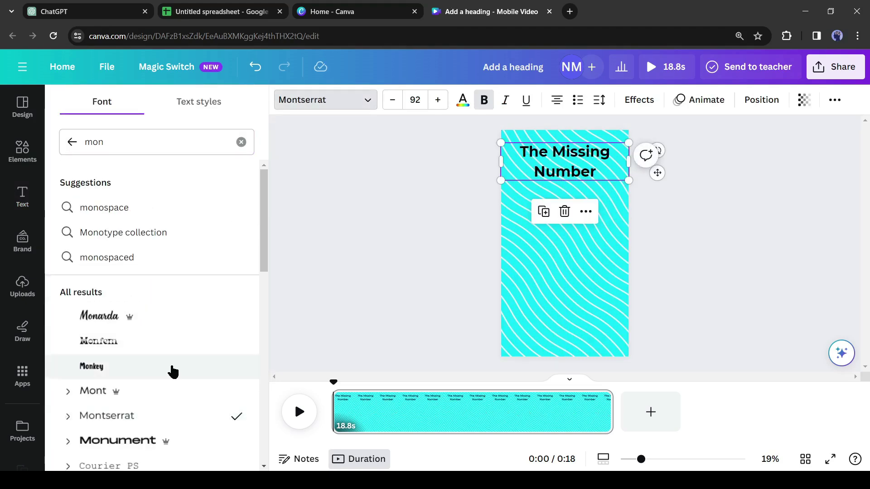
{"action": "scroll", "coordinate": [181, 360], "scroll_direction": "down", "scroll_amount": 5}
{"action": "left_click", "coordinate": [463, 100]}
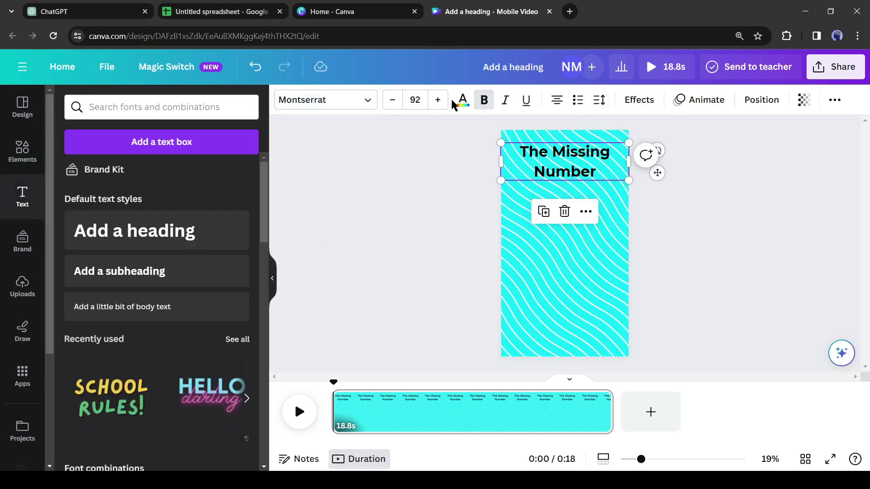
{"action": "left_click", "coordinate": [168, 427]}
{"action": "left_click", "coordinate": [438, 100]}
{"action": "left_click", "coordinate": [437, 99]}
Place a black rounded square behind the heading.
{"action": "left_click", "coordinate": [23, 151]}
{"action": "left_click", "coordinate": [224, 107]}
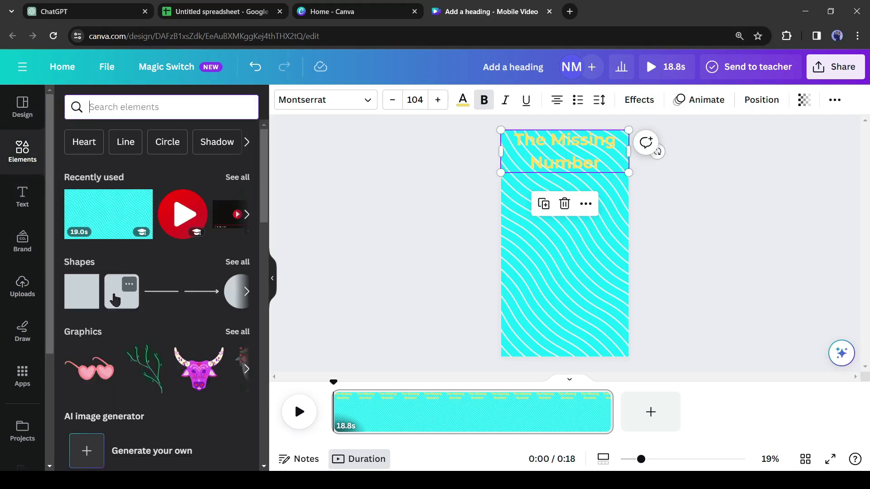
{"action": "left_click", "coordinate": [122, 291]}
{"action": "left_click", "coordinate": [345, 100]}
{"action": "left_click", "coordinate": [134, 173]}
{"action": "mouse_move", "coordinate": [565, 243]}
{"action": "left_mouse_down"}
{"action": "mouse_move", "coordinate": [526, 149]}
{"action": "mouse_move", "coordinate": [621, 149]}
{"action": "left_mouse_up"}
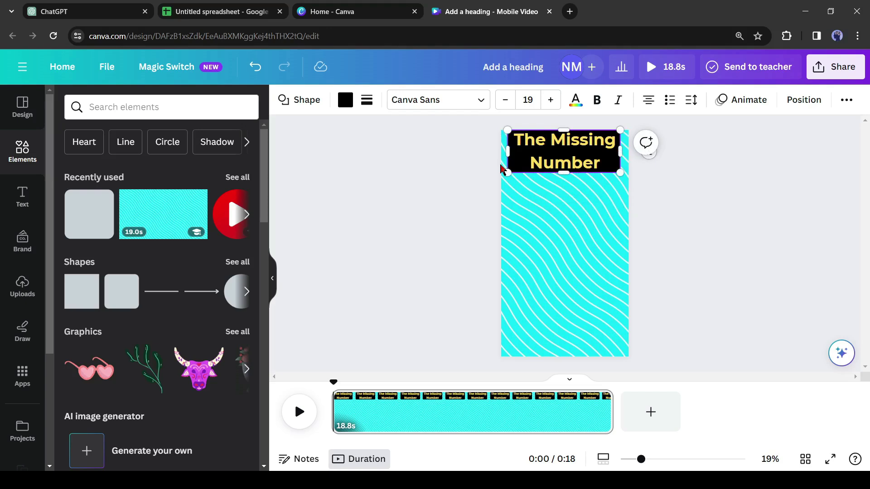
{"action": "left_click", "coordinate": [519, 167]}
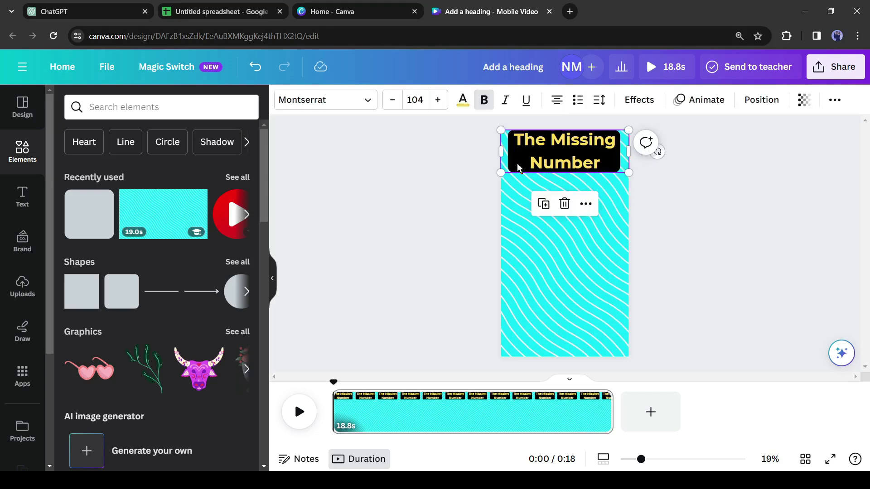
Add a subheading below the title with the hook 'Can you find the pattern?' from cell B2.
{"action": "left_click", "coordinate": [22, 200]}
{"action": "left_click", "coordinate": [190, 271]}
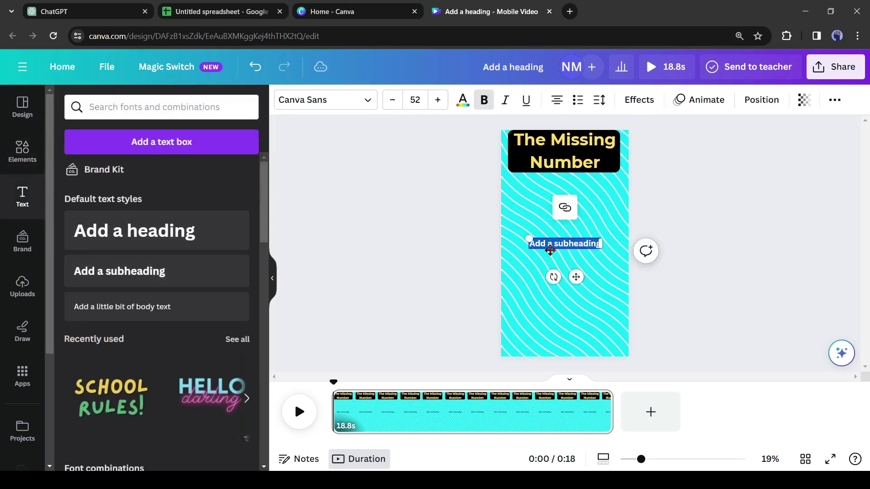
{"action": "left_click_drag", "start_coordinate": [571, 231], "coordinate": [569, 184]}
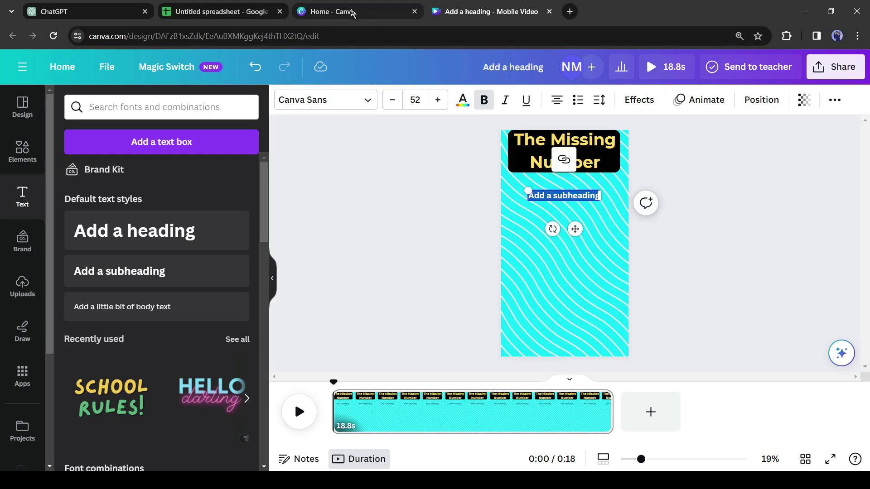
{"action": "left_click", "coordinate": [236, 9]}
{"action": "left_click", "coordinate": [119, 164]}
{"action": "left_click", "coordinate": [469, 9]}
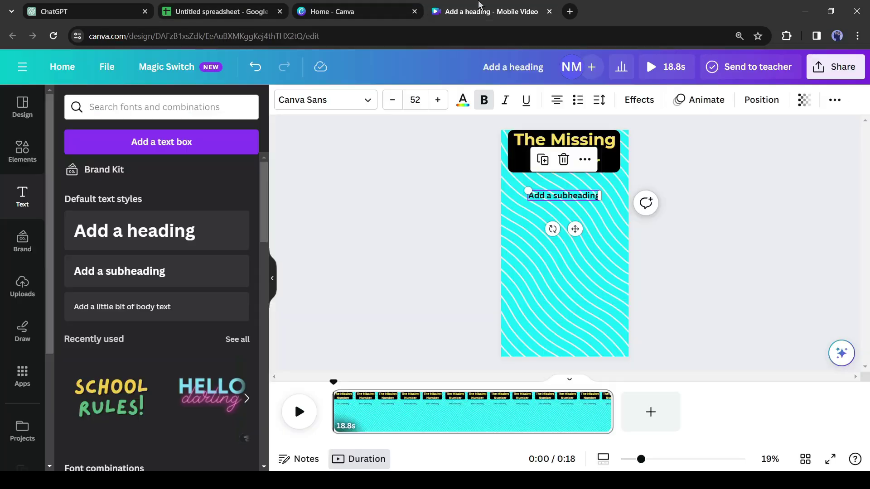
{"action": "type", "text": "Can you find the pattern?"}
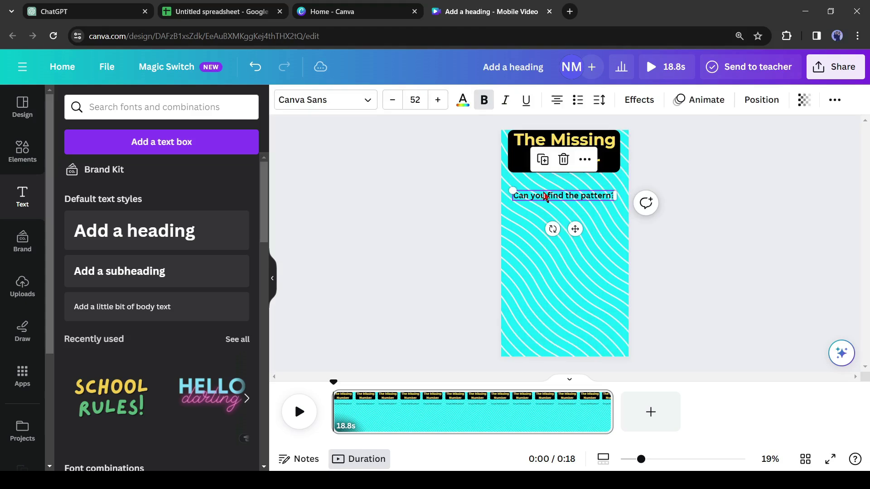
Make the hook text white and larger.
{"action": "left_click", "coordinate": [439, 103]}
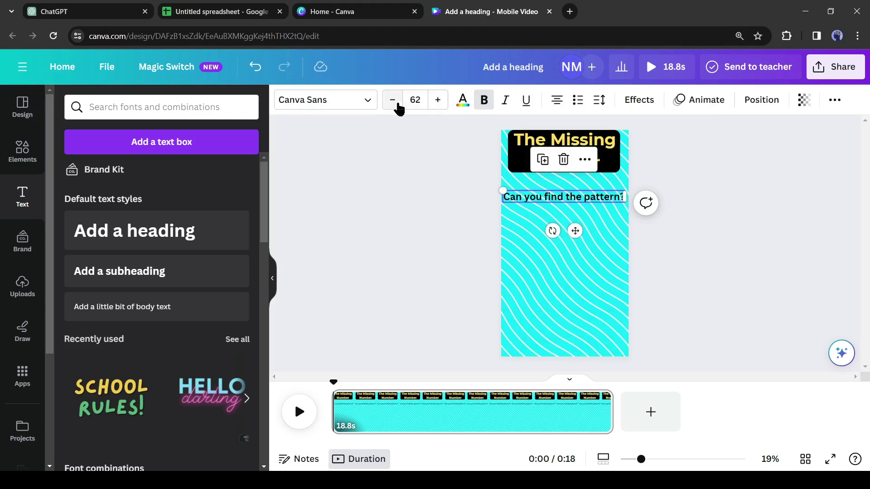
{"action": "left_click", "coordinate": [463, 100]}
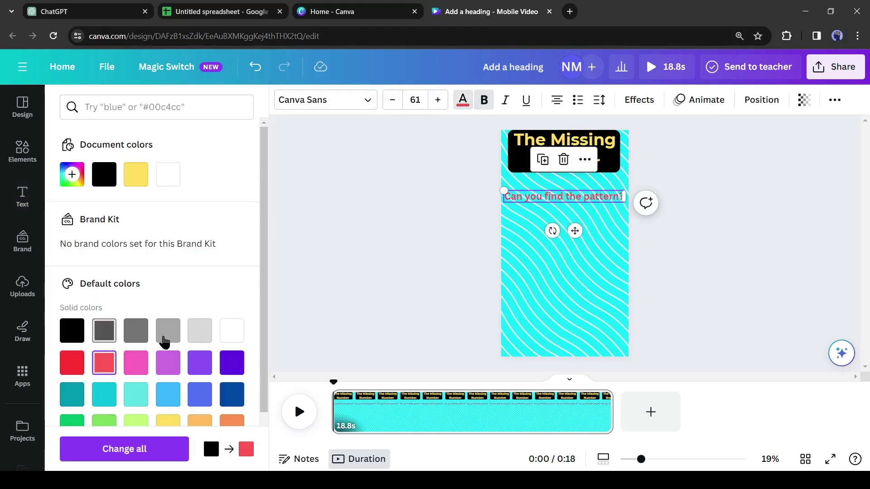
{"action": "left_click", "coordinate": [231, 331]}
{"action": "left_click", "coordinate": [431, 103]}
{"action": "left_click", "coordinate": [390, 101]}
Give the hook a thick black outline effect.
{"action": "left_click", "coordinate": [648, 103]}
{"action": "left_click", "coordinate": [215, 255]}
{"action": "left_click", "coordinate": [234, 354]}
{"action": "left_click", "coordinate": [101, 219]}
{"action": "left_click", "coordinate": [158, 130]}
{"action": "left_click_drag", "start_coordinate": [107, 334], "coordinate": [192, 334]}
{"action": "left_click", "coordinate": [738, 213]}
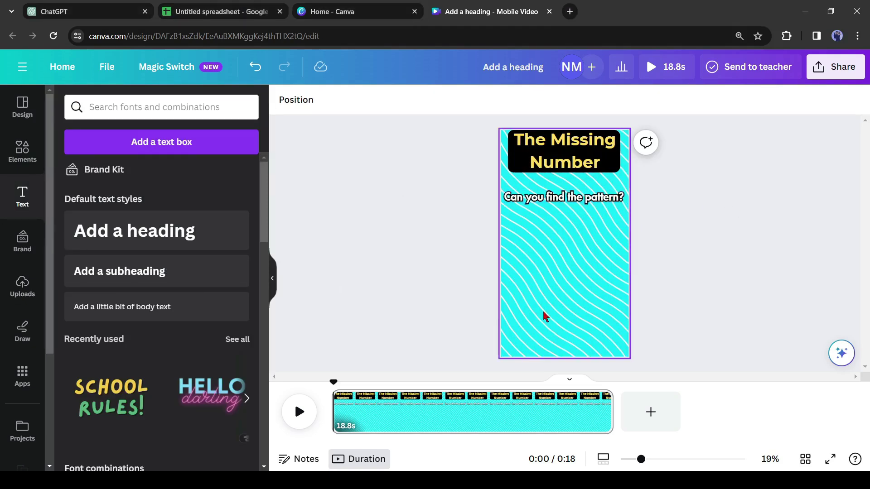
Search Elements photos for 'pointing up' and add the man-pointing-up photo to the video.
{"action": "left_click", "coordinate": [23, 149]}
{"action": "left_click", "coordinate": [141, 109]}
{"action": "type", "text": "Point"}
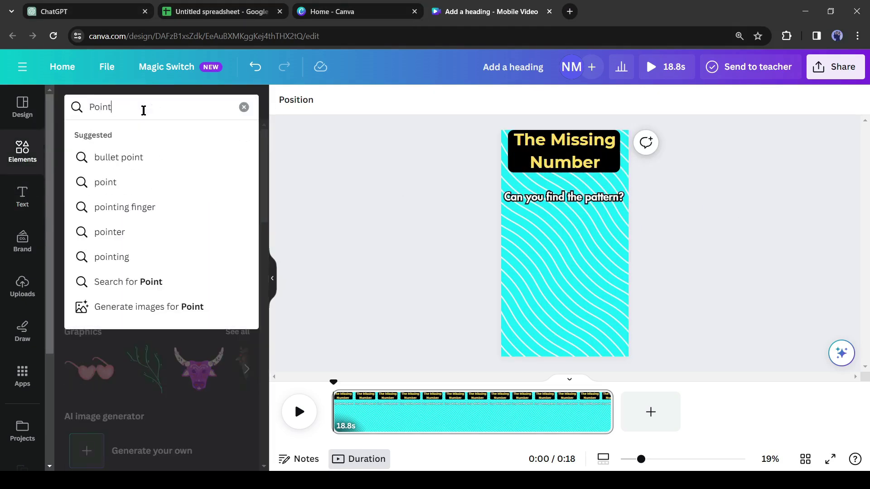
{"action": "key", "text": "Down"}
{"action": "key", "text": "Down"}
{"action": "key", "text": "Down"}
{"action": "key", "text": "Up"}
{"action": "key", "text": "Return"}
{"action": "type", "text": "up"}
{"action": "left_click", "coordinate": [142, 154]}
{"action": "left_click", "coordinate": [152, 138]}
{"action": "left_click", "coordinate": [241, 203]}
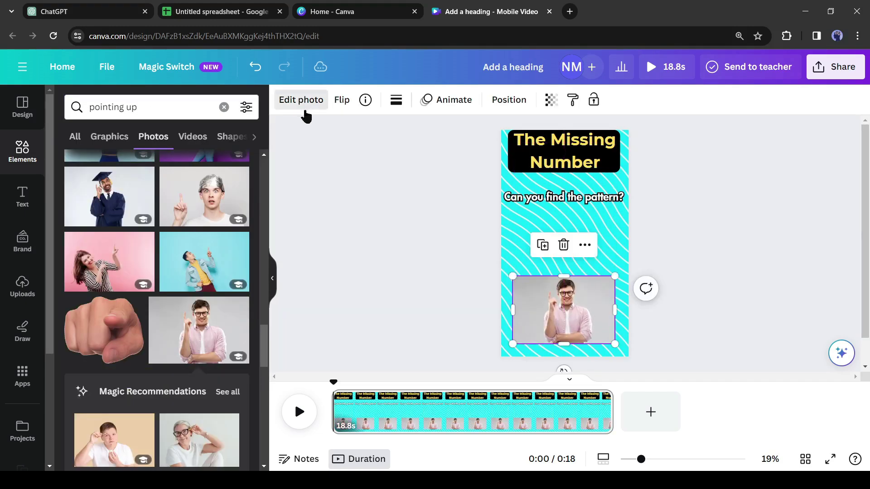
Remove the photo's background and enlarge it across the lower half of the page.
{"action": "left_click", "coordinate": [300, 104]}
{"action": "left_click", "coordinate": [90, 200]}
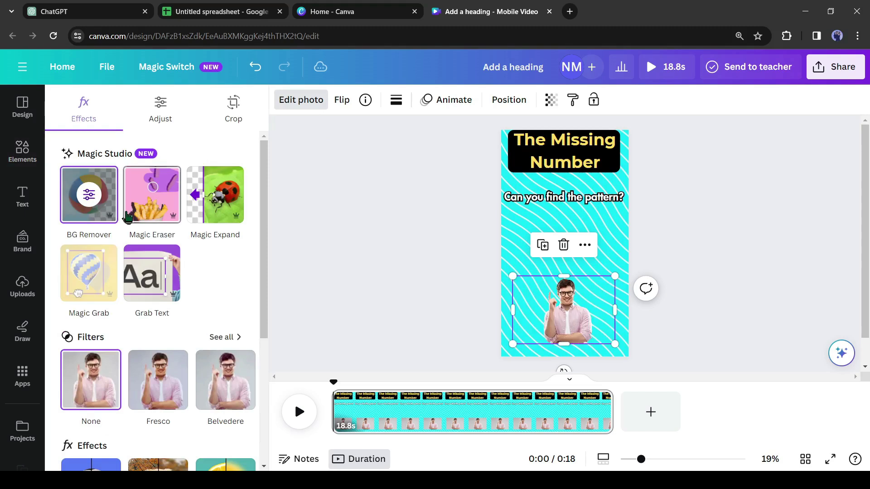
{"action": "left_click_drag", "start_coordinate": [614, 282], "coordinate": [689, 282]}
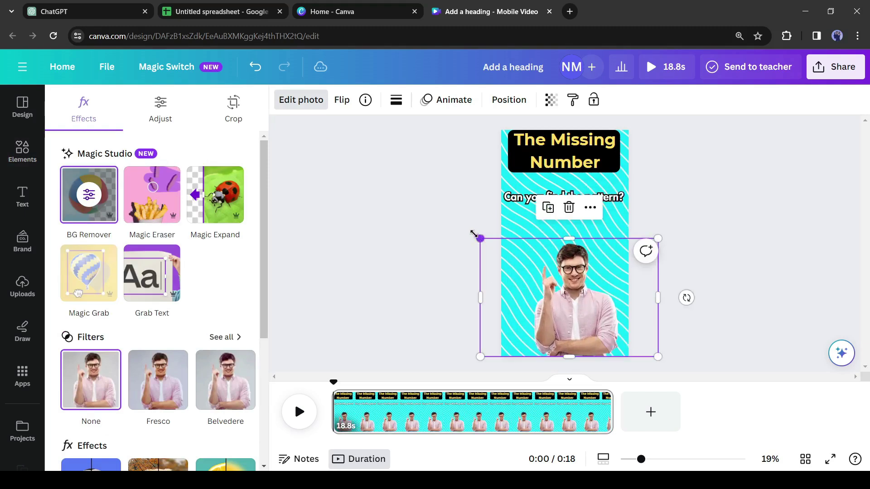
{"action": "left_click_drag", "start_coordinate": [480, 236], "coordinate": [464, 228]}
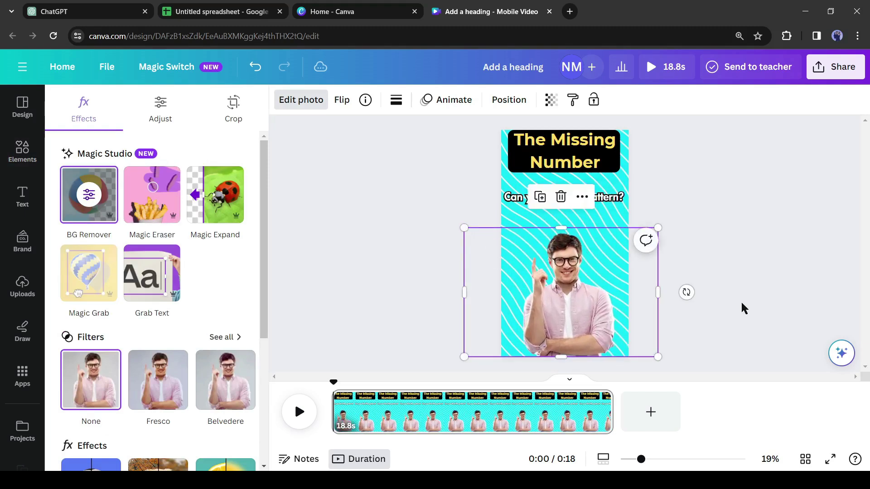
{"action": "left_click", "coordinate": [747, 305]}
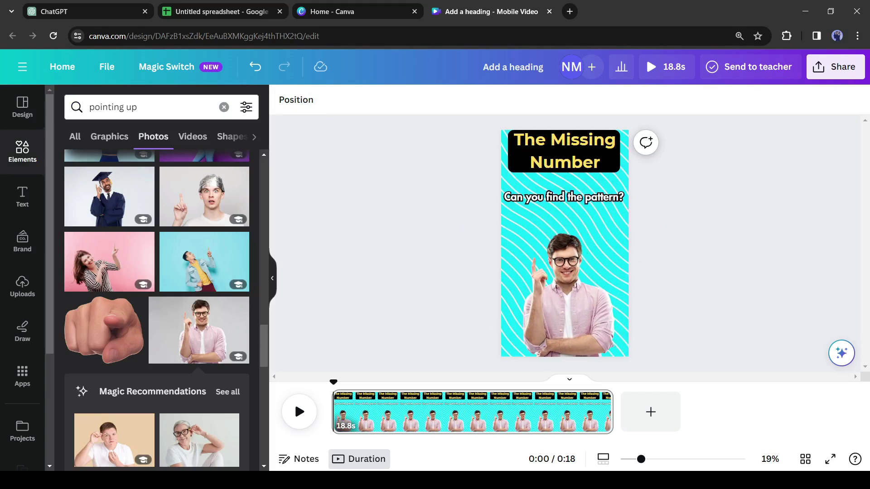
Add a subheading text box and paste the sequence question from spreadsheet cell C2.
{"action": "left_click", "coordinate": [23, 196]}
{"action": "left_click", "coordinate": [141, 272]}
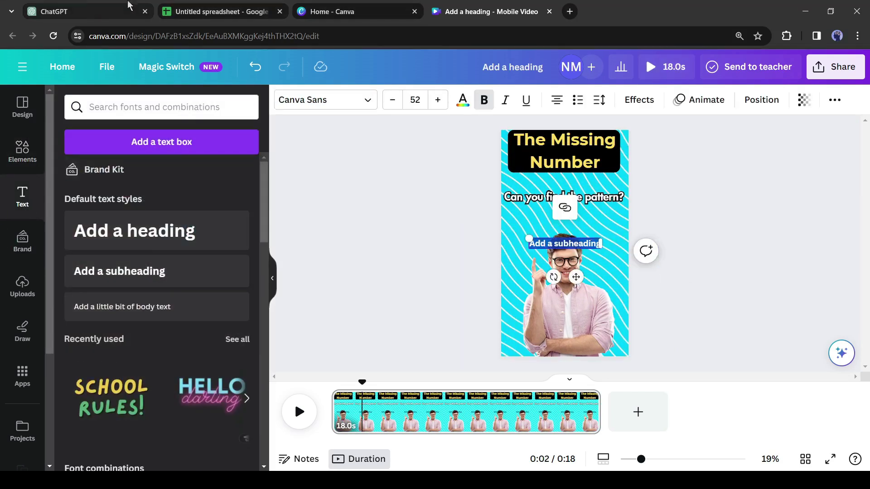
{"action": "left_click", "coordinate": [162, 15]}
{"action": "left_click", "coordinate": [169, 161]}
{"action": "right_click", "coordinate": [168, 161]}
{"action": "left_click", "coordinate": [191, 123]}
{"action": "left_click", "coordinate": [497, 13]}
{"action": "key", "text": "ctrl+v"}
Position the question below the pattern line and raise its font size.
{"action": "left_click_drag", "start_coordinate": [564, 257], "coordinate": [564, 222]}
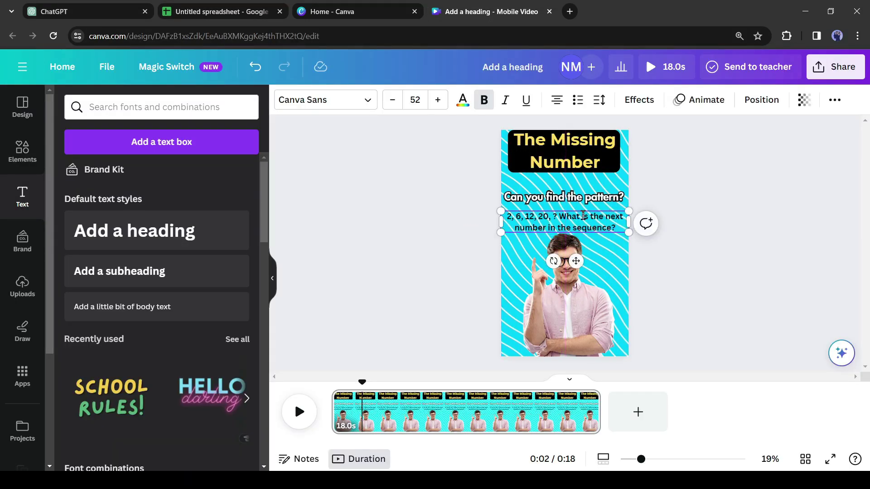
{"action": "left_click", "coordinate": [438, 100]}
{"action": "left_click", "coordinate": [438, 100]}
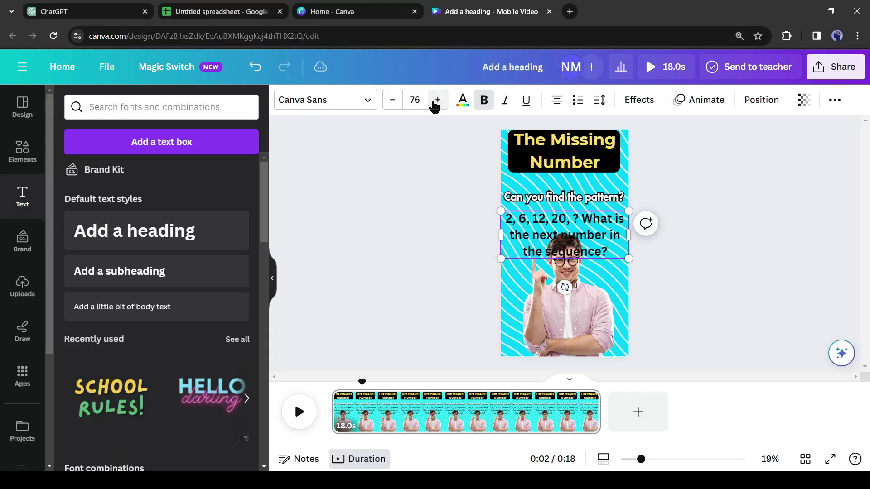
{"action": "left_click", "coordinate": [392, 100]}
{"action": "left_click_drag", "start_coordinate": [565, 236], "coordinate": [565, 229]}
Give the question a yellow highlight background with wider spread and more transparency.
{"action": "left_click", "coordinate": [640, 99]}
{"action": "left_click", "coordinate": [88, 411]}
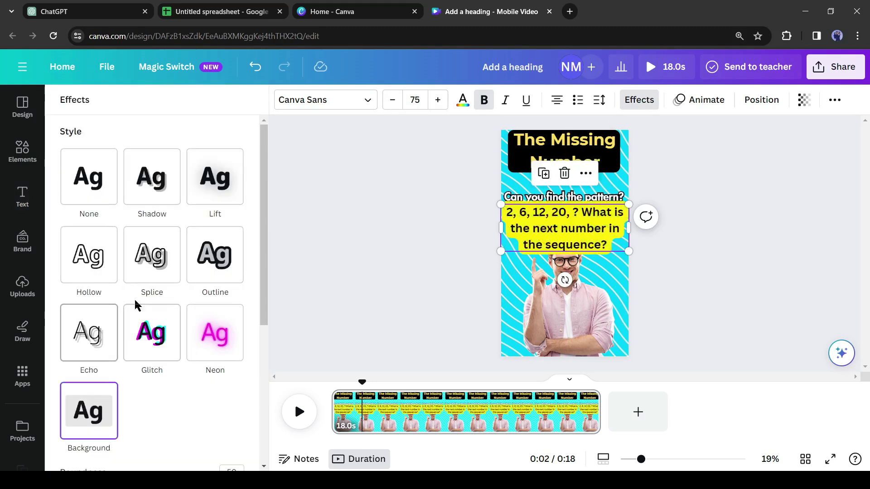
{"action": "scroll", "coordinate": [166, 330], "scroll_direction": "down", "scroll_amount": 3}
{"action": "mouse_move", "coordinate": [152, 355]}
{"action": "left_mouse_down"}
{"action": "mouse_move", "coordinate": [66, 355]}
{"action": "mouse_move", "coordinate": [83, 355]}
{"action": "left_mouse_up"}
{"action": "left_click_drag", "start_coordinate": [243, 390], "coordinate": [211, 390]}
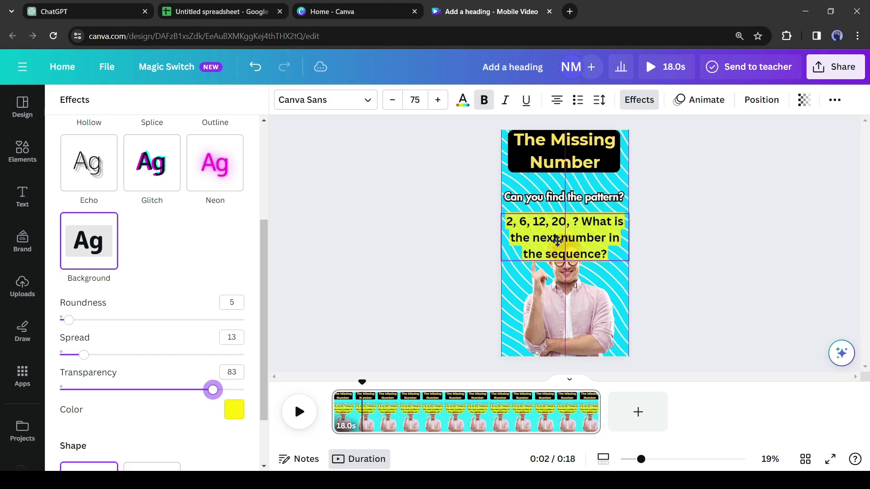
{"action": "key", "text": "Escape"}
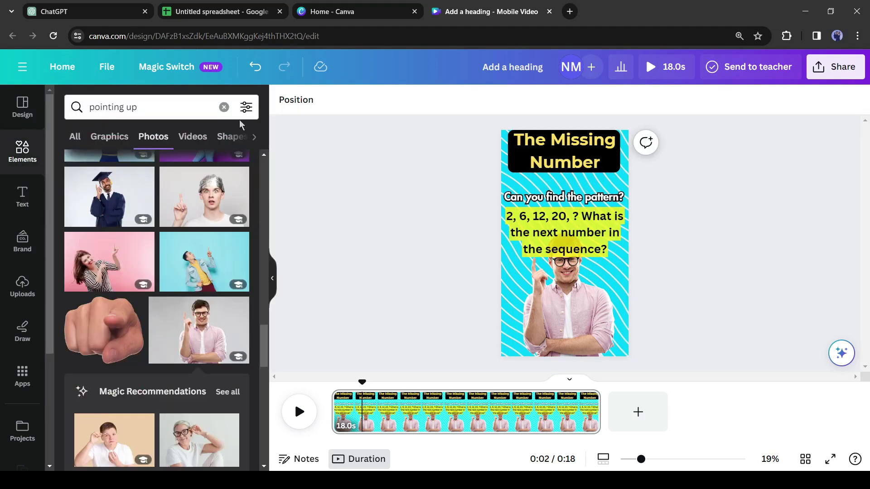
Stretch a rounded square into a bar, duplicate it into three stacked bars, and make the top one black.
{"action": "key", "text": "Escape"}
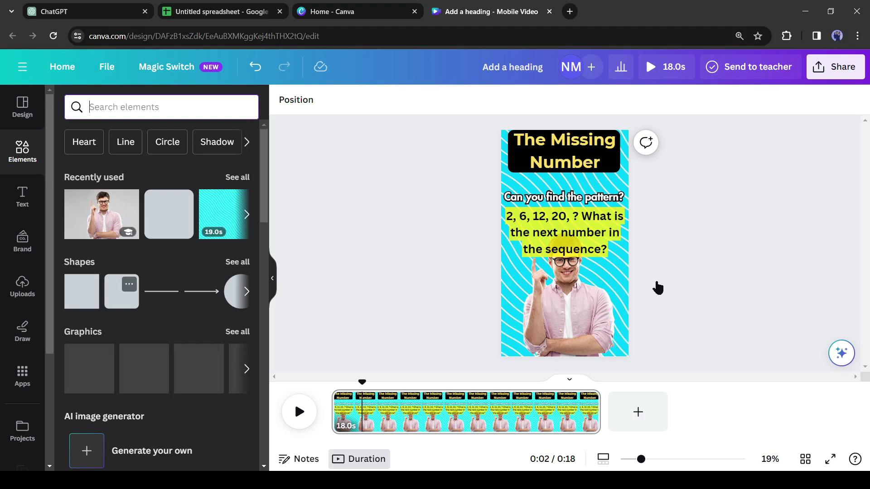
{"action": "mouse_move", "coordinate": [628, 285]}
{"action": "left_mouse_down"}
{"action": "mouse_move", "coordinate": [546, 288]}
{"action": "mouse_move", "coordinate": [621, 308]}
{"action": "left_mouse_up"}
{"action": "mouse_move", "coordinate": [575, 290]}
{"action": "left_mouse_down"}
{"action": "mouse_move", "coordinate": [585, 286]}
{"action": "mouse_move", "coordinate": [574, 280]}
{"action": "left_mouse_up"}
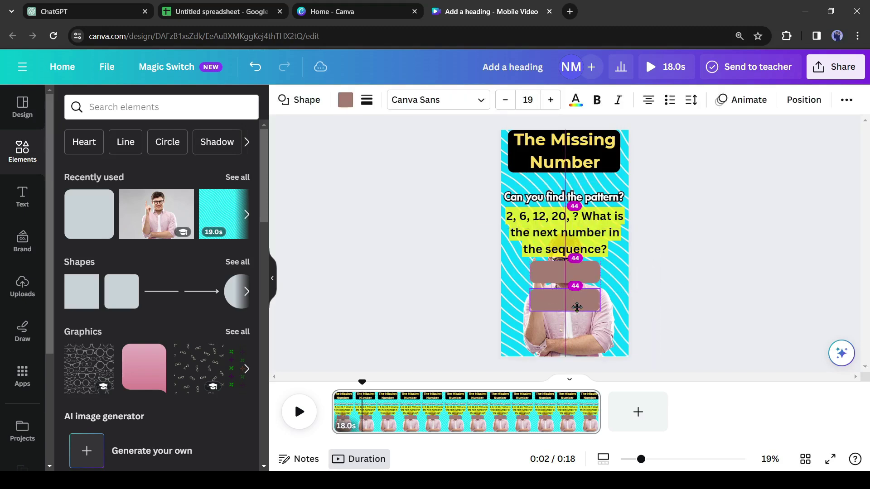
{"action": "left_click_drag", "start_coordinate": [576, 295], "coordinate": [576, 330]}
{"action": "key", "text": "ctrl+d"}
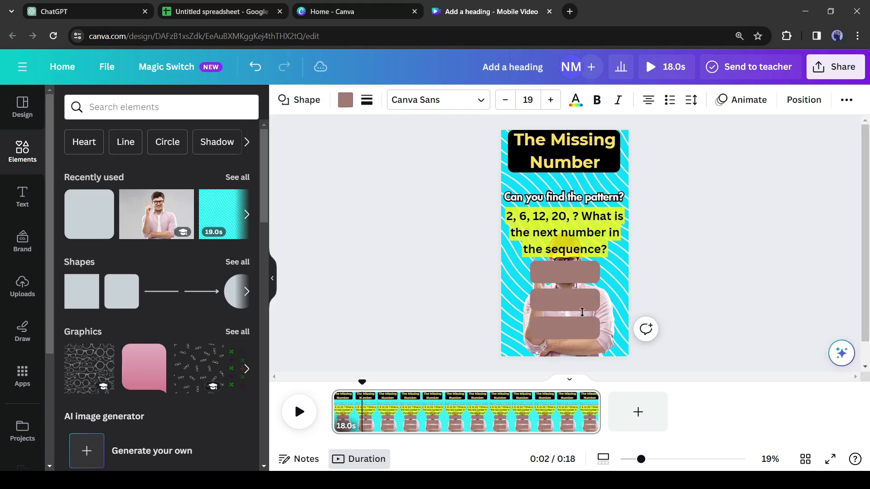
{"action": "left_click", "coordinate": [578, 274]}
{"action": "left_click", "coordinate": [346, 100]}
{"action": "left_click", "coordinate": [136, 174]}
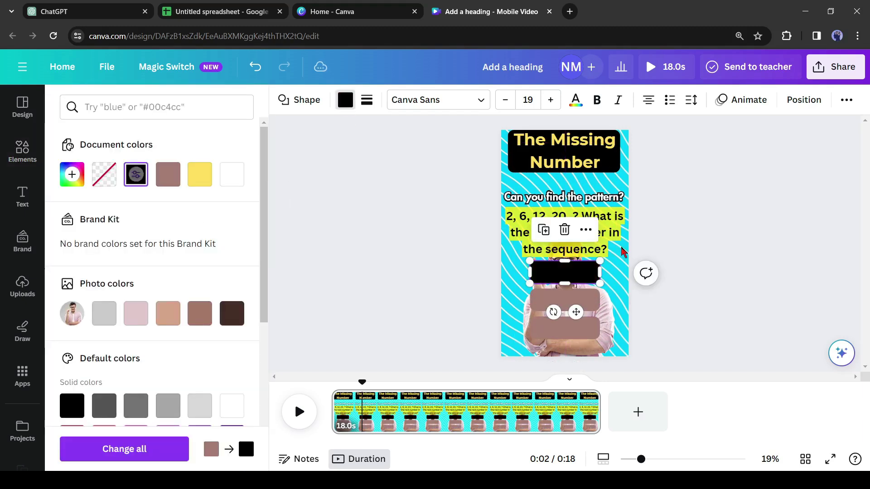
Turn the second and third bars black.
{"action": "left_click", "coordinate": [564, 300]}
{"action": "left_click", "coordinate": [136, 174]}
{"action": "left_click", "coordinate": [565, 328]}
{"action": "left_click", "coordinate": [135, 174]}
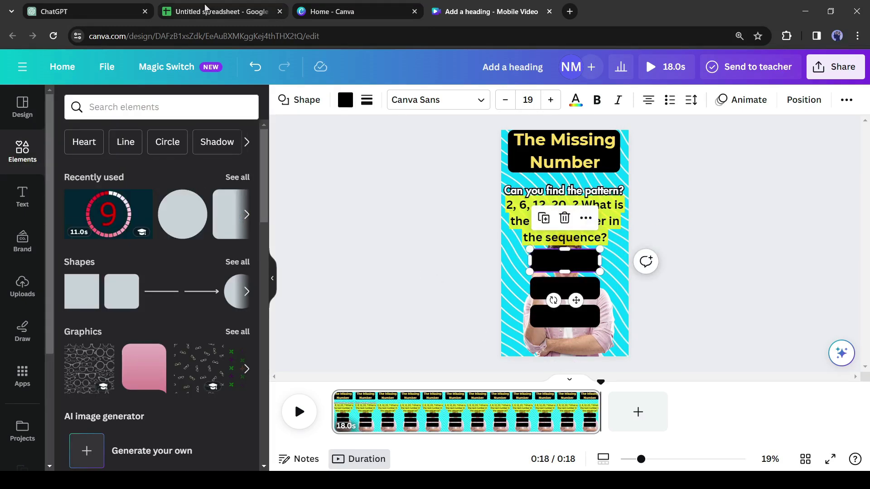
Copy the answer from cell D2 and add answer labels 30, 24 and 28 onto the bars.
{"action": "left_click", "coordinate": [191, 14]}
{"action": "left_click", "coordinate": [247, 163]}
{"action": "right_click", "coordinate": [240, 163]}
{"action": "left_click", "coordinate": [254, 140]}
{"action": "left_click", "coordinate": [490, 11]}
{"action": "left_click", "coordinate": [22, 193]}
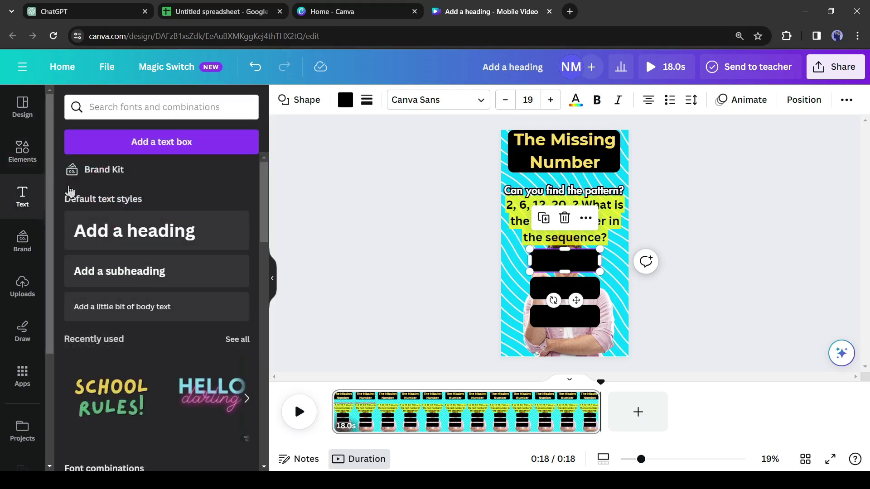
{"action": "left_click", "coordinate": [138, 270]}
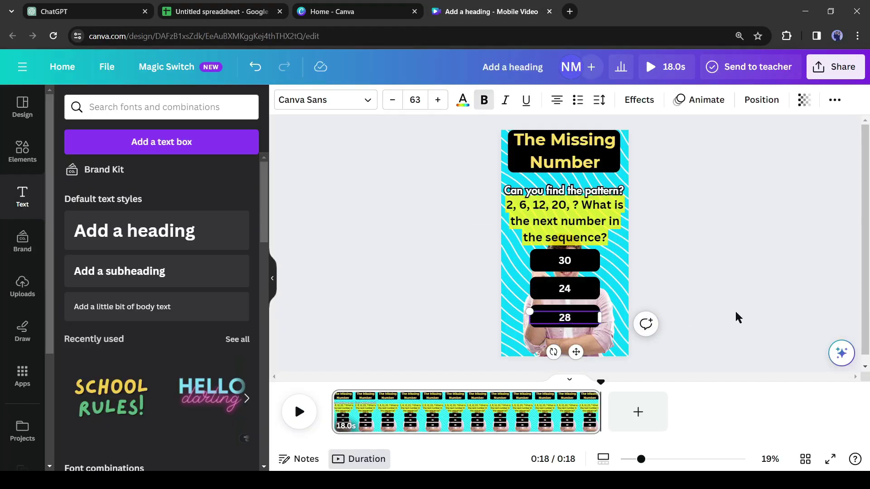
{"action": "left_click", "coordinate": [735, 309]}
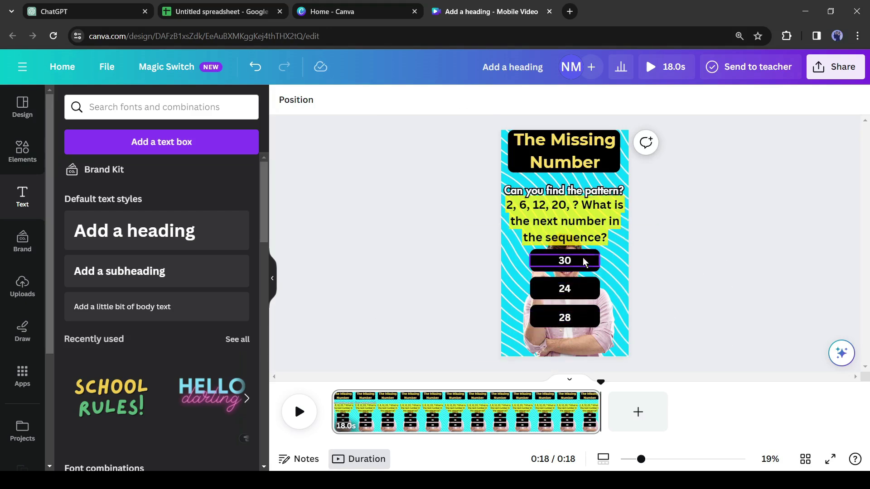
Show timing, delay the question's start, and shorten how long the man photo stays on screen.
{"action": "left_click", "coordinate": [522, 216]}
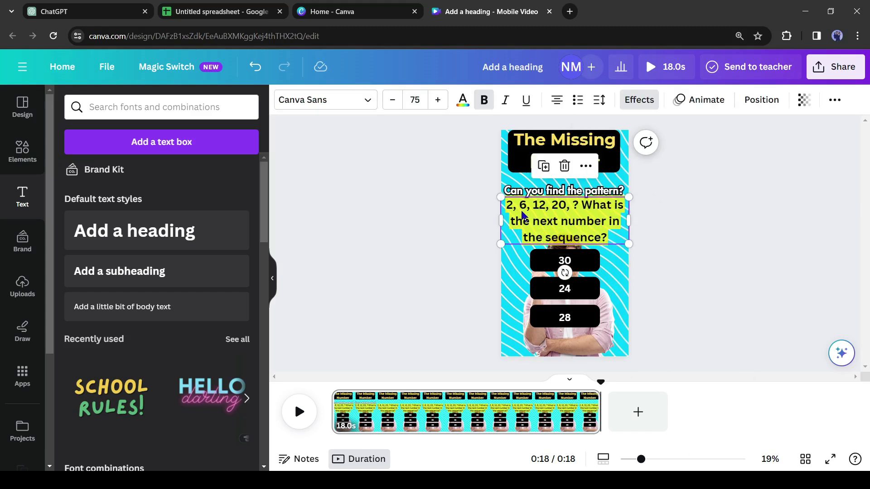
{"action": "left_click", "coordinate": [586, 166]}
{"action": "left_click", "coordinate": [652, 337]}
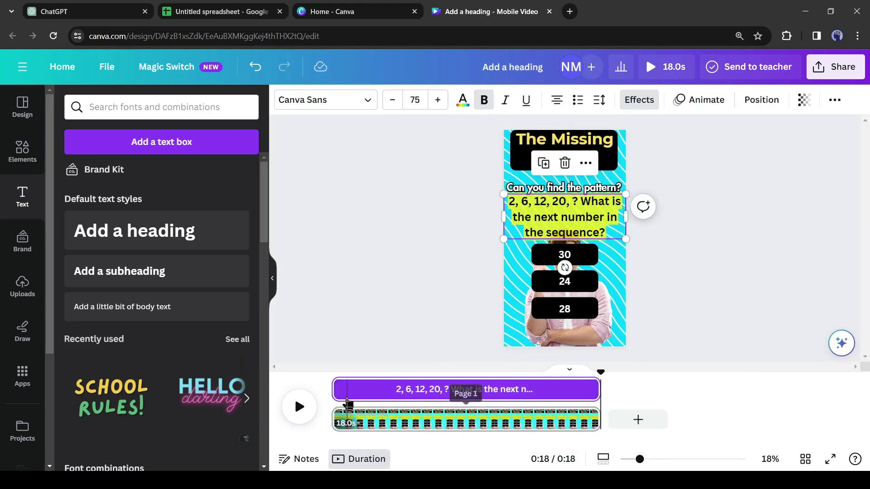
{"action": "mouse_move", "coordinate": [335, 391]}
{"action": "left_mouse_down"}
{"action": "mouse_move", "coordinate": [391, 391]}
{"action": "mouse_move", "coordinate": [380, 392]}
{"action": "left_mouse_up"}
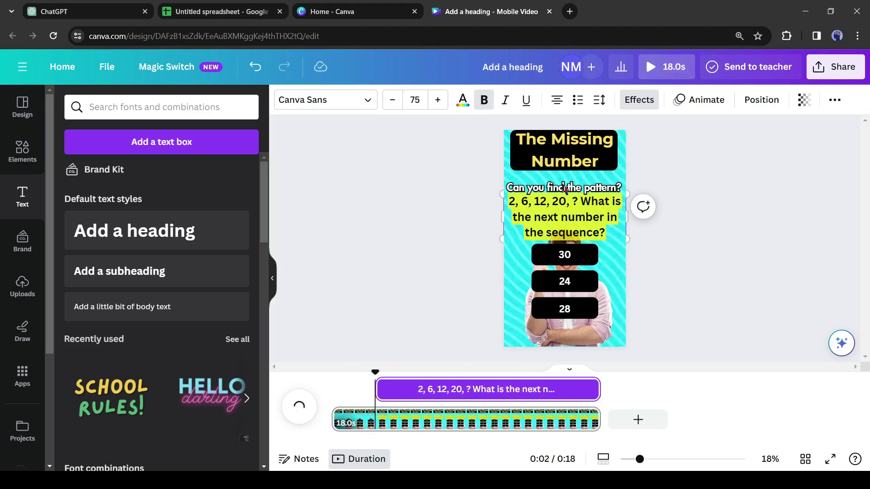
{"action": "left_click", "coordinate": [550, 187]}
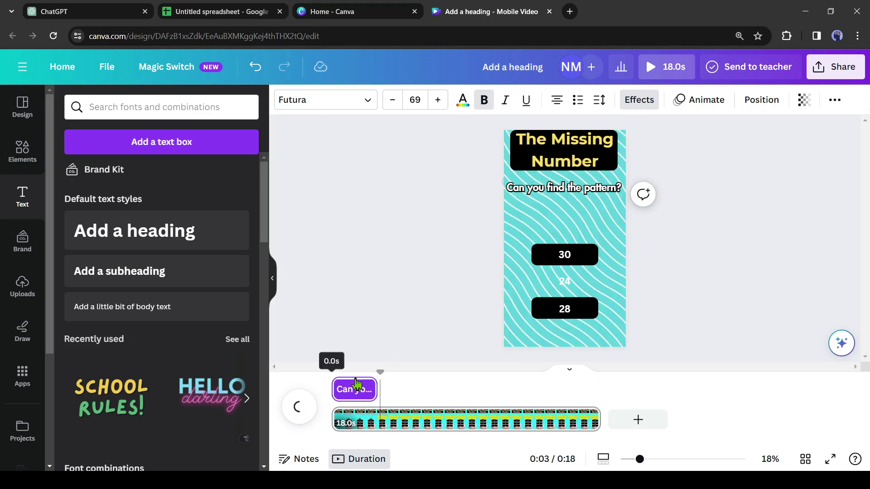
{"action": "left_click", "coordinate": [344, 390]}
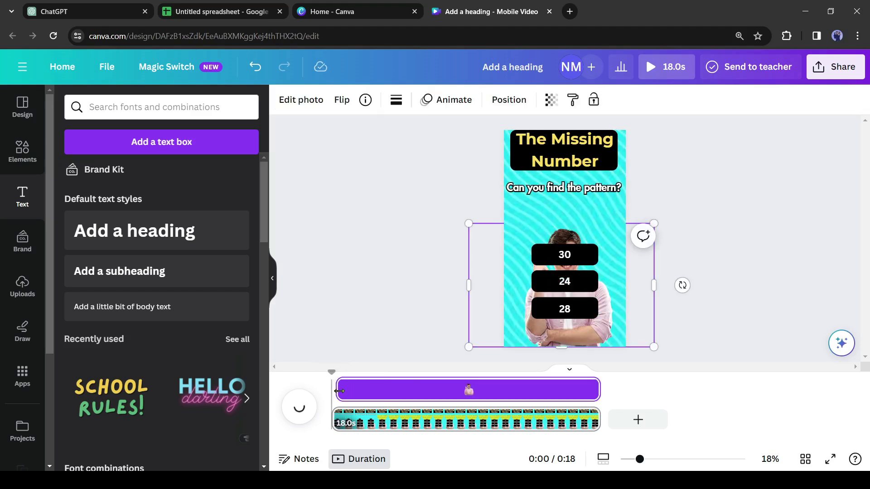
{"action": "left_click_drag", "start_coordinate": [597, 391], "coordinate": [397, 391]}
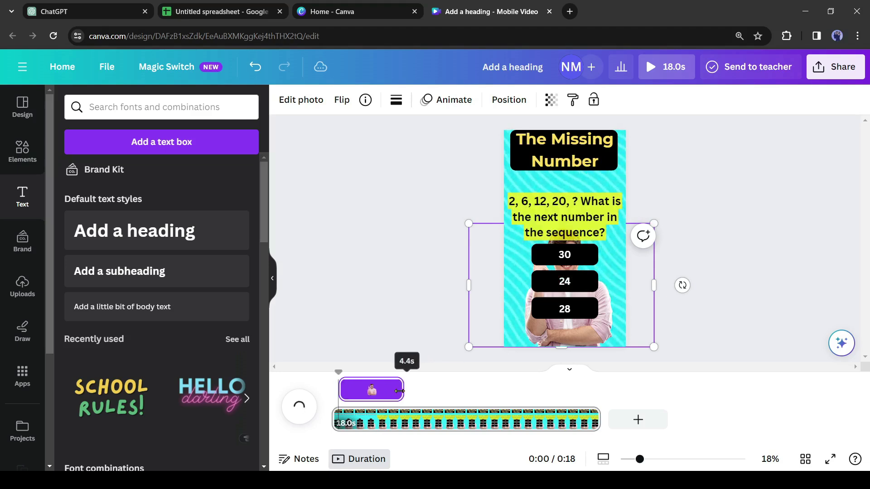
Delay the 30, 24 and 28 answer labels and their bars to appear a few seconds in.
{"action": "left_click", "coordinate": [593, 259]}
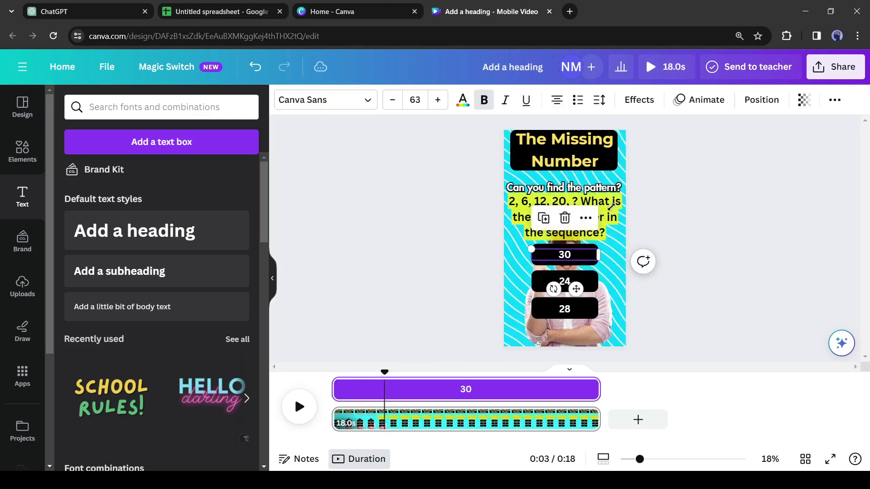
{"action": "left_click_drag", "start_coordinate": [336, 390], "coordinate": [385, 389]}
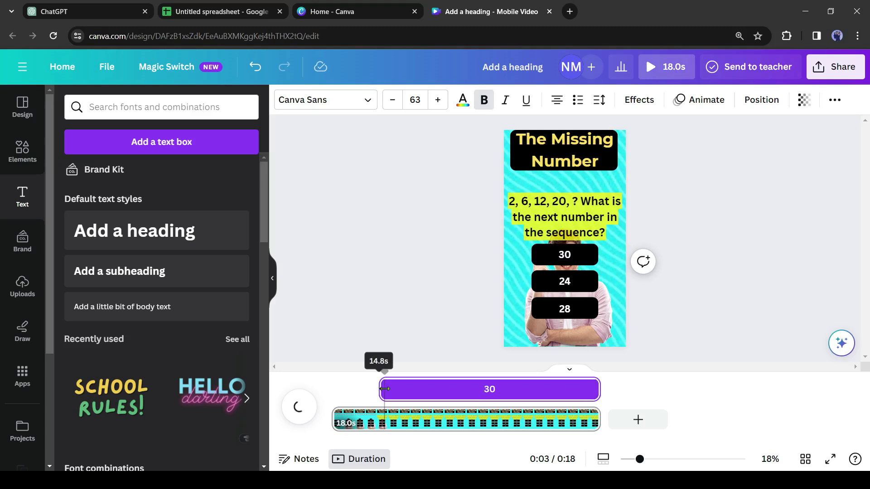
{"action": "left_click", "coordinate": [578, 279]}
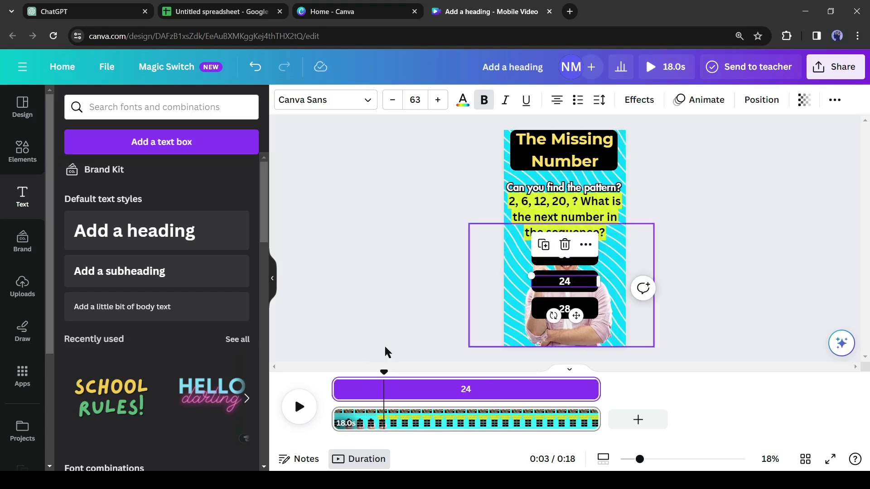
{"action": "left_click_drag", "start_coordinate": [336, 390], "coordinate": [391, 388]}
{"action": "left_click", "coordinate": [541, 306]}
{"action": "left_click", "coordinate": [545, 251]}
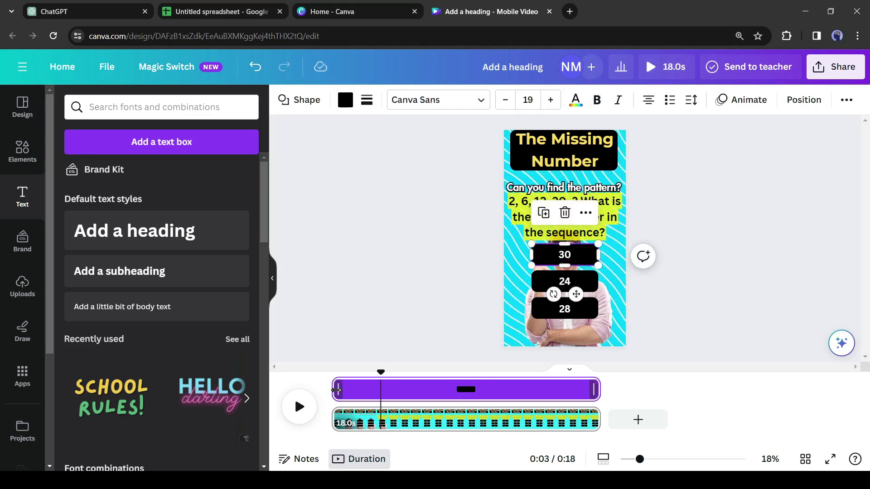
{"action": "left_click_drag", "start_coordinate": [335, 390], "coordinate": [382, 389]}
{"action": "left_click", "coordinate": [532, 279]}
{"action": "left_click", "coordinate": [545, 253]}
{"action": "left_click", "coordinate": [557, 282]}
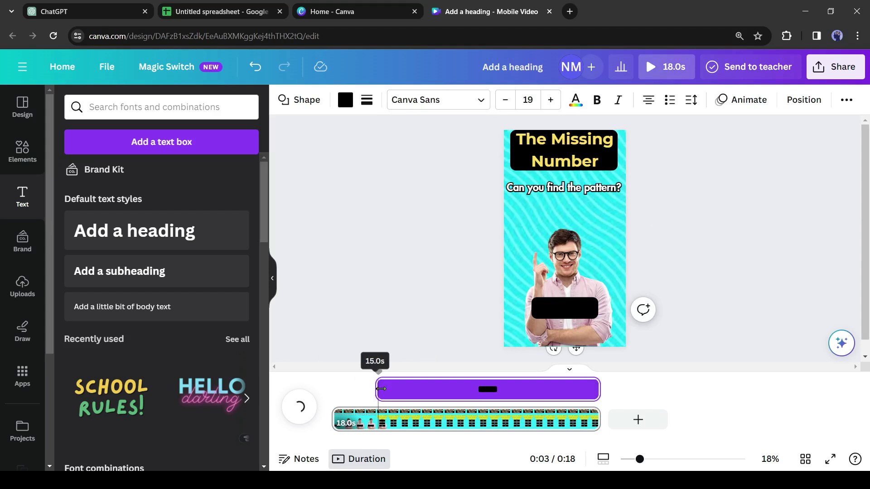
Add a red countdown timer video from an Elements 'Timer' search, shrunk to the page bottom.
{"action": "left_click", "coordinate": [20, 139]}
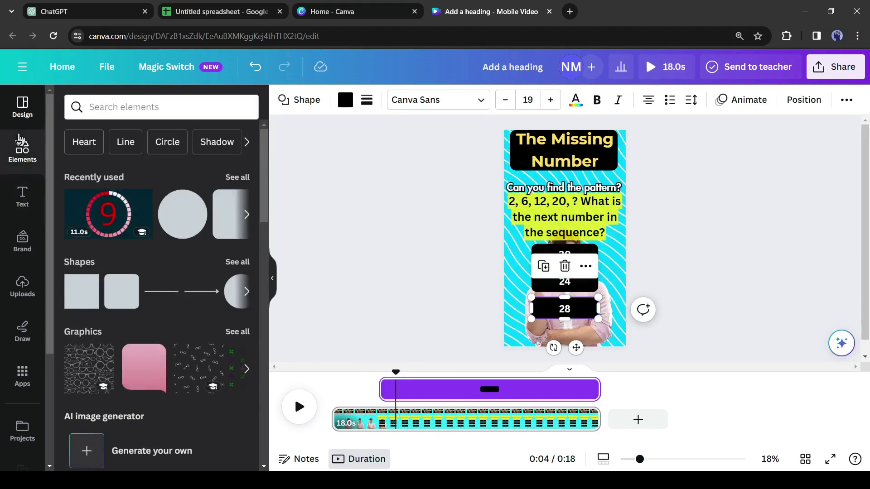
{"action": "left_click", "coordinate": [161, 104]}
{"action": "type", "text": "T"}
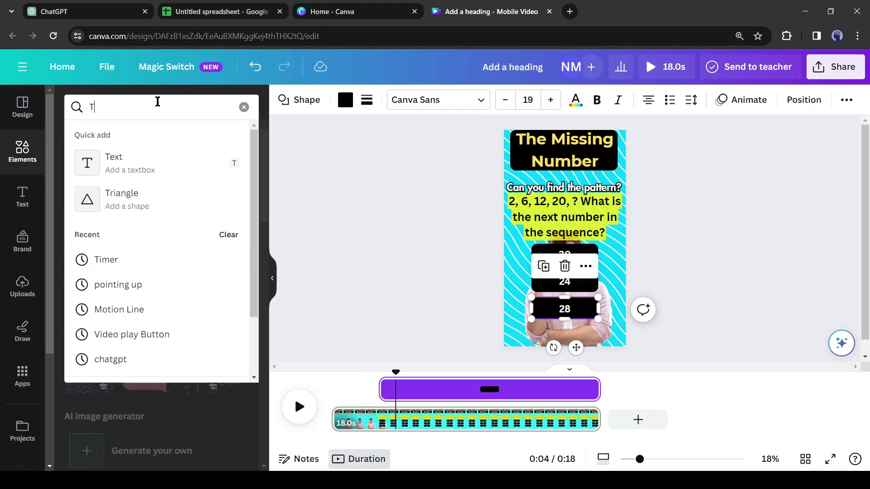
{"action": "type", "text": "imer"}
{"action": "key", "text": "Return"}
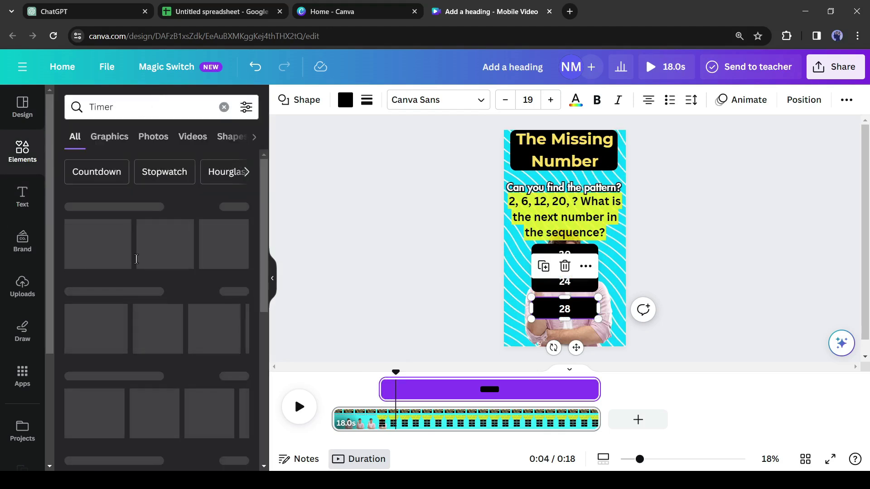
{"action": "left_click", "coordinate": [192, 137]}
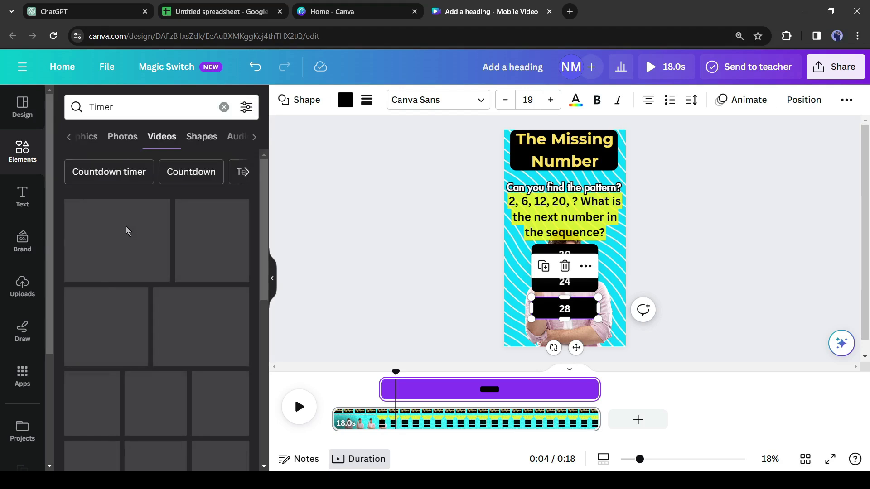
{"action": "scroll", "coordinate": [161, 323], "scroll_direction": "down", "scroll_amount": 3}
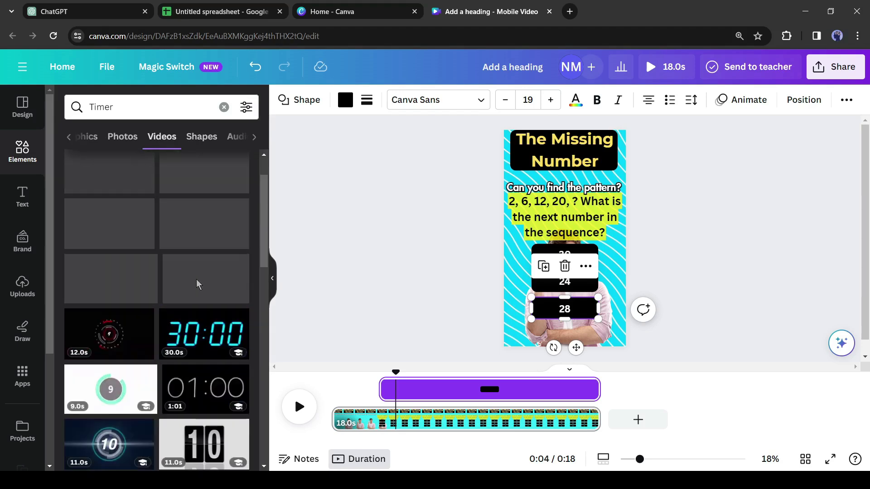
{"action": "left_click_drag", "start_coordinate": [668, 293], "coordinate": [624, 297]}
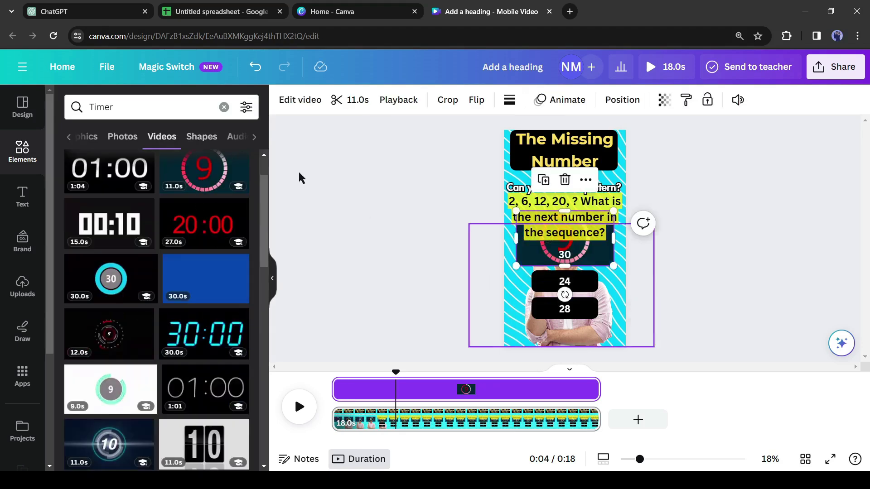
{"action": "left_click_drag", "start_coordinate": [609, 262], "coordinate": [610, 354]}
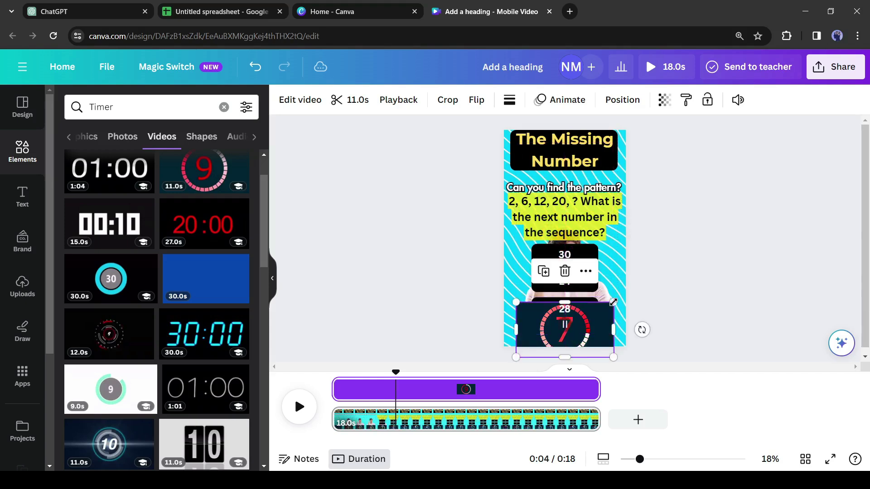
{"action": "mouse_move", "coordinate": [613, 302]}
{"action": "left_mouse_down"}
{"action": "mouse_move", "coordinate": [575, 324]}
{"action": "mouse_move", "coordinate": [583, 332]}
{"action": "left_mouse_up"}
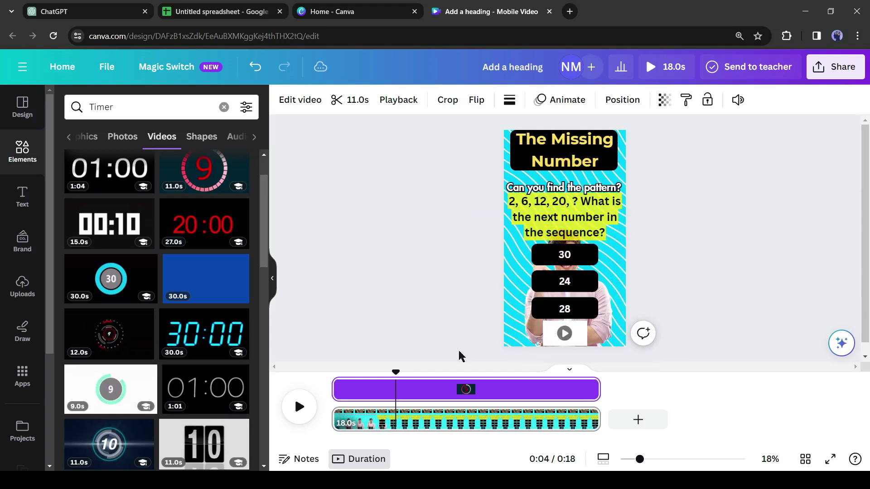
Trim the timer clip to about ten seconds and start it a little later.
{"action": "left_click_drag", "start_coordinate": [395, 373], "coordinate": [392, 372]}
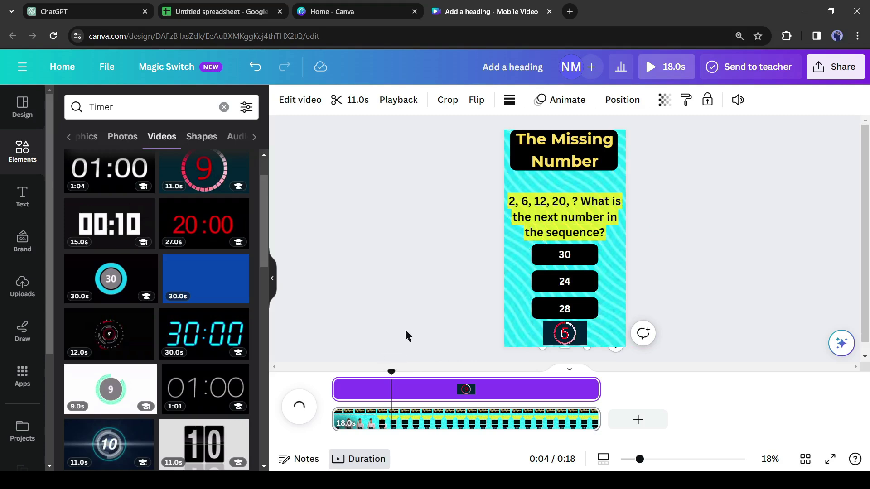
{"action": "left_click", "coordinate": [414, 391]}
{"action": "left_click_drag", "start_coordinate": [587, 384], "coordinate": [474, 385]}
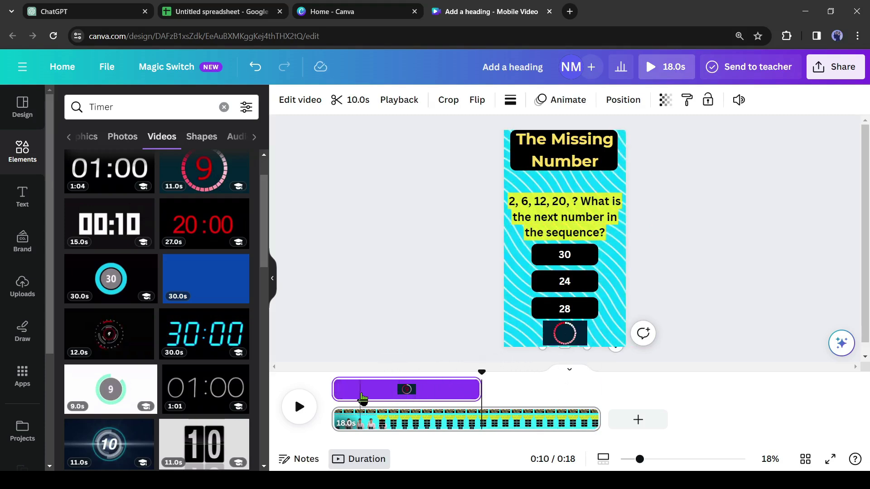
{"action": "mouse_move", "coordinate": [382, 396]}
{"action": "left_mouse_down"}
{"action": "mouse_move", "coordinate": [430, 391]}
{"action": "mouse_move", "coordinate": [392, 372]}
{"action": "mouse_move", "coordinate": [539, 376]}
{"action": "left_mouse_up"}
Duplicate the 30 answer box to the page bottom, fill it bright green, and centre it.
{"action": "left_click", "coordinate": [594, 262]}
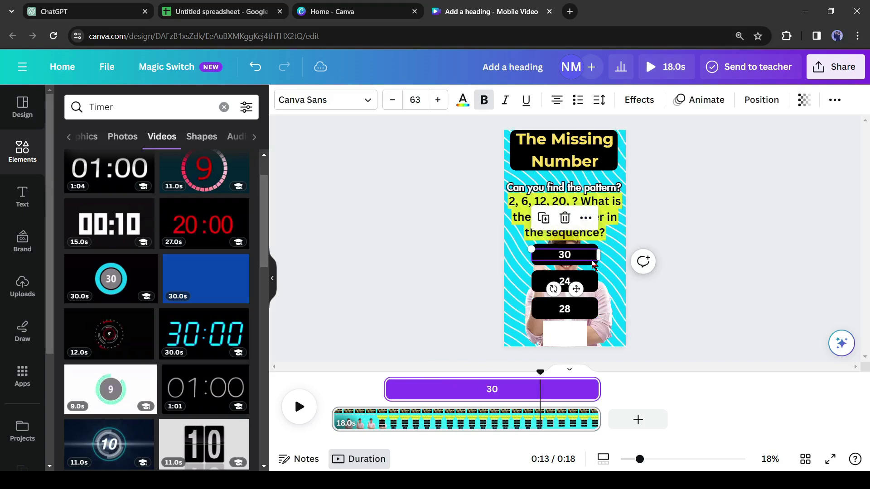
{"action": "key", "text": "ctrl+d"}
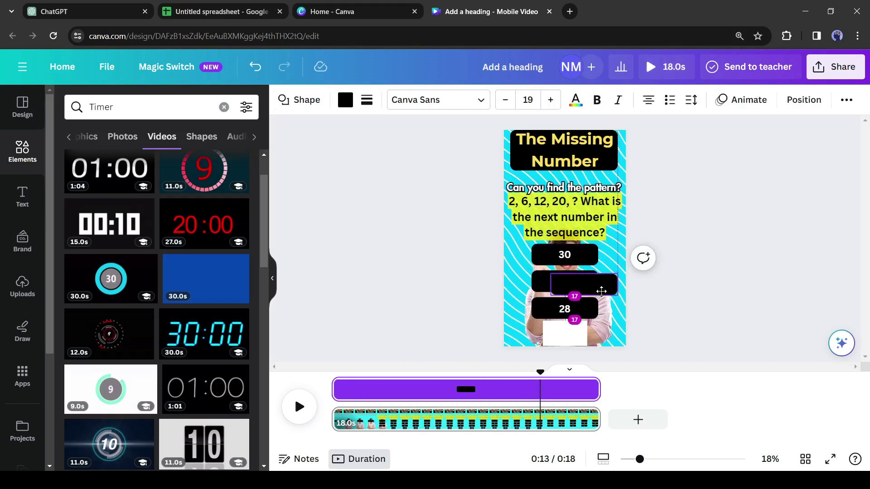
{"action": "mouse_move", "coordinate": [607, 272]}
{"action": "left_mouse_down"}
{"action": "mouse_move", "coordinate": [617, 340]}
{"action": "mouse_move", "coordinate": [612, 334]}
{"action": "left_mouse_up"}
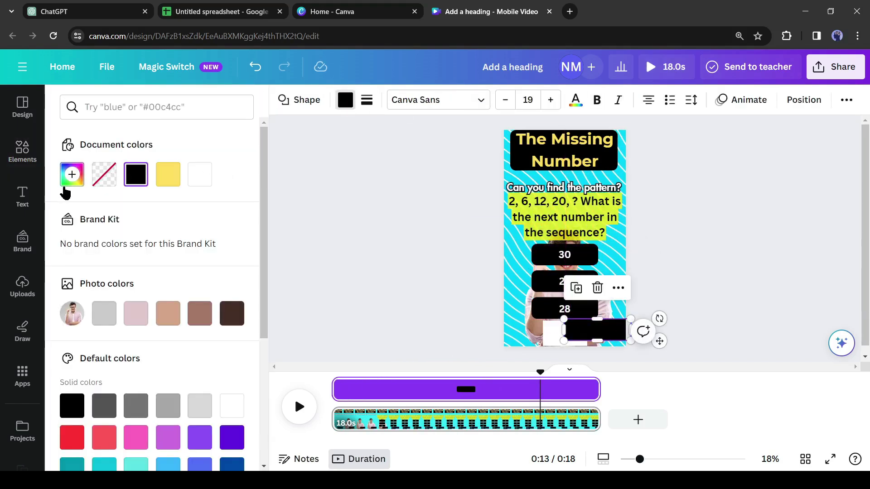
{"action": "left_click", "coordinate": [69, 184]}
{"action": "left_click", "coordinate": [131, 311]}
{"action": "left_click", "coordinate": [230, 243]}
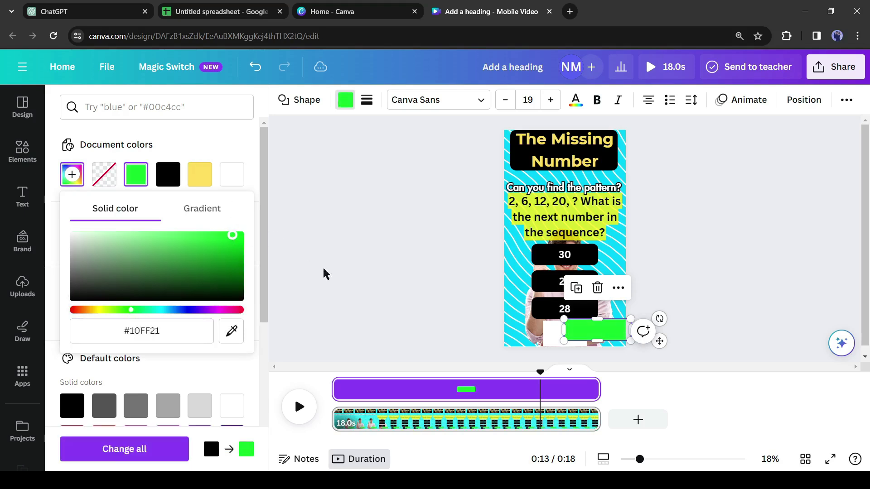
{"action": "key", "text": "Escape"}
{"action": "left_click", "coordinate": [605, 346]}
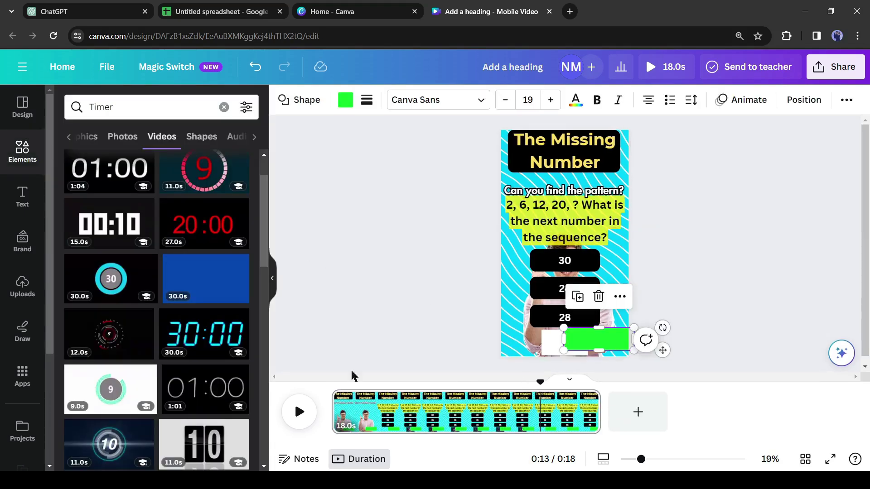
{"action": "left_click_drag", "start_coordinate": [620, 333], "coordinate": [585, 332]}
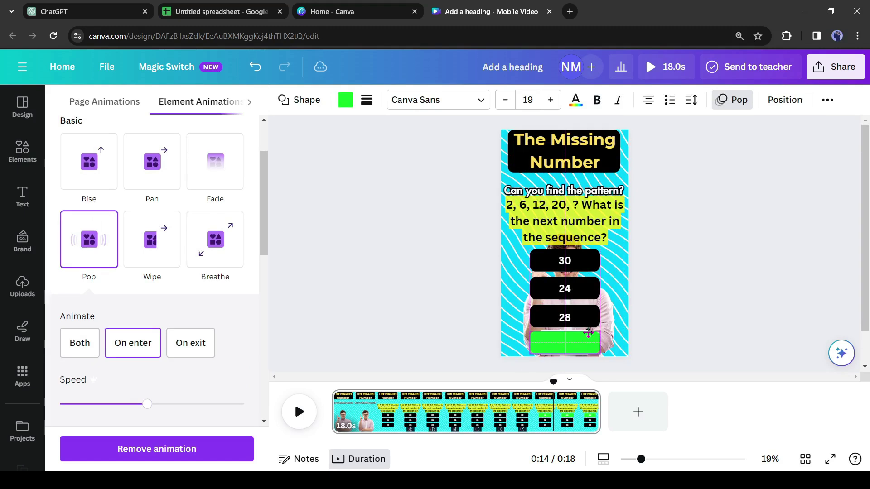
Move the 30 label onto the green box and make it black.
{"action": "left_click_drag", "start_coordinate": [574, 261], "coordinate": [574, 338]}
{"action": "left_click", "coordinate": [462, 101]}
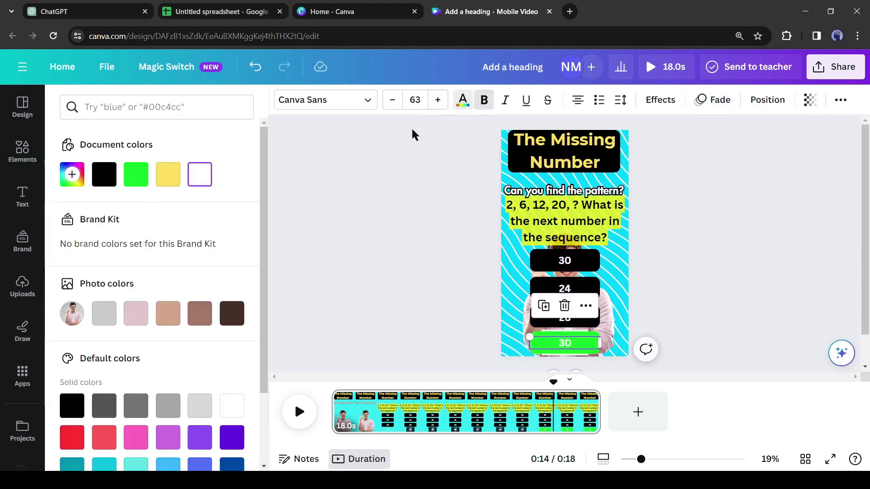
{"action": "left_click", "coordinate": [104, 185]}
{"action": "left_click", "coordinate": [405, 294]}
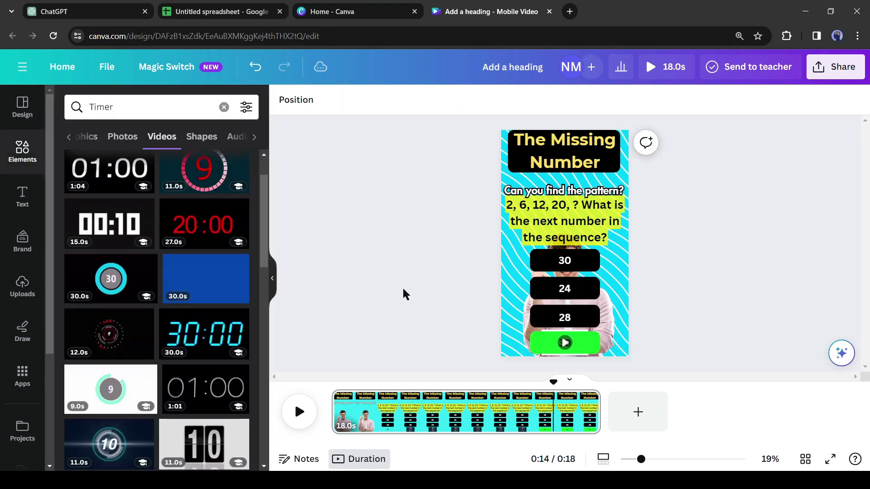
Delay the green answer box so it appears late in the video.
{"action": "left_click", "coordinate": [587, 348]}
{"action": "left_click", "coordinate": [585, 303]}
{"action": "left_click", "coordinate": [671, 333]}
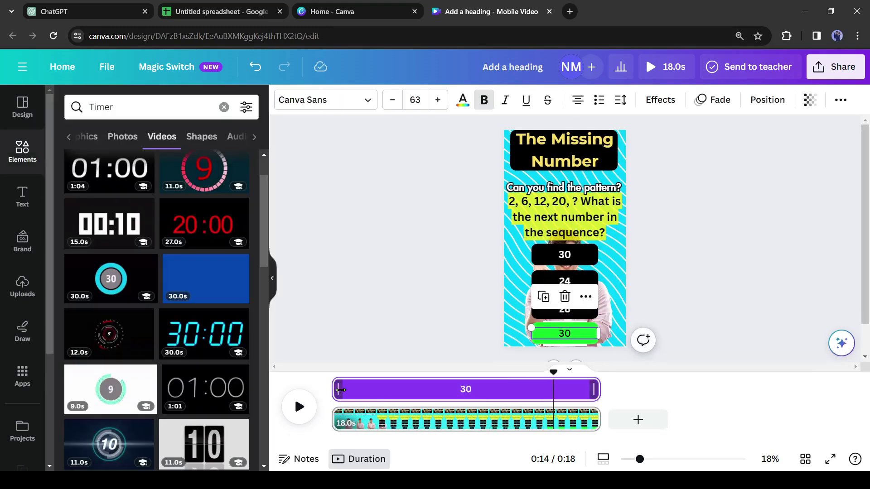
{"action": "left_click_drag", "start_coordinate": [336, 390], "coordinate": [546, 391]}
Apply an entrance animation to the green 30 answer box.
{"action": "left_click", "coordinate": [565, 343]}
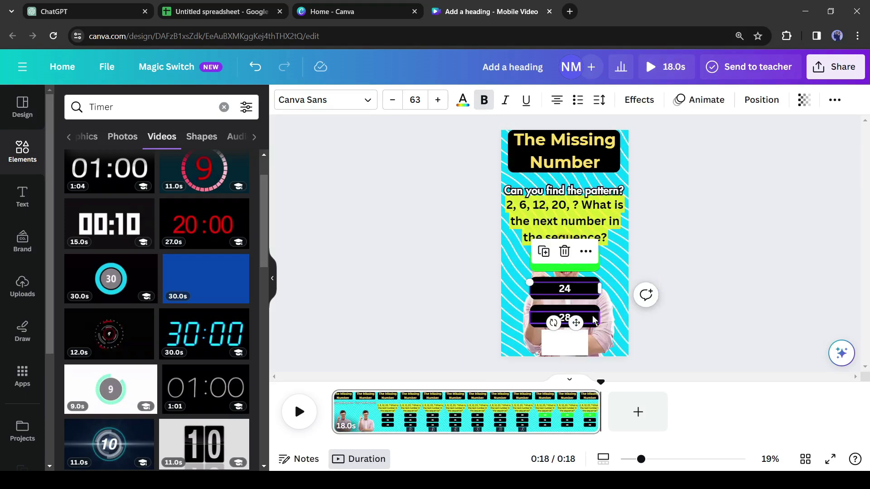
{"action": "left_click", "coordinate": [595, 264]}
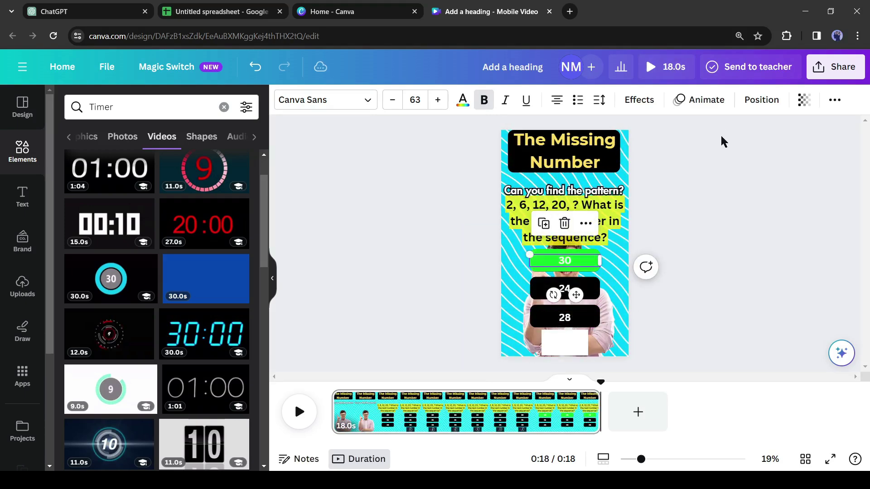
{"action": "left_click", "coordinate": [715, 108]}
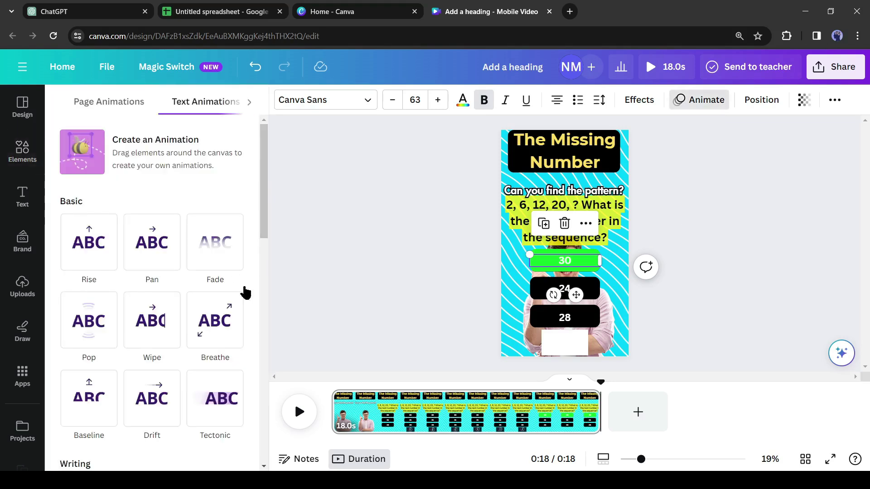
{"action": "left_click", "coordinate": [563, 170]}
{"action": "left_click", "coordinate": [560, 254]}
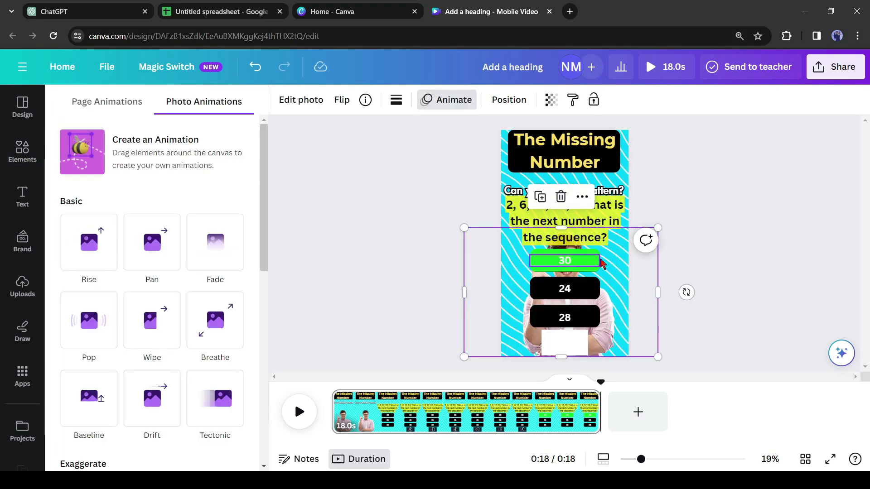
{"action": "left_click", "coordinate": [558, 192]}
Give the question text a Drift entrance and play the video to preview the animations.
{"action": "left_click", "coordinate": [152, 403]}
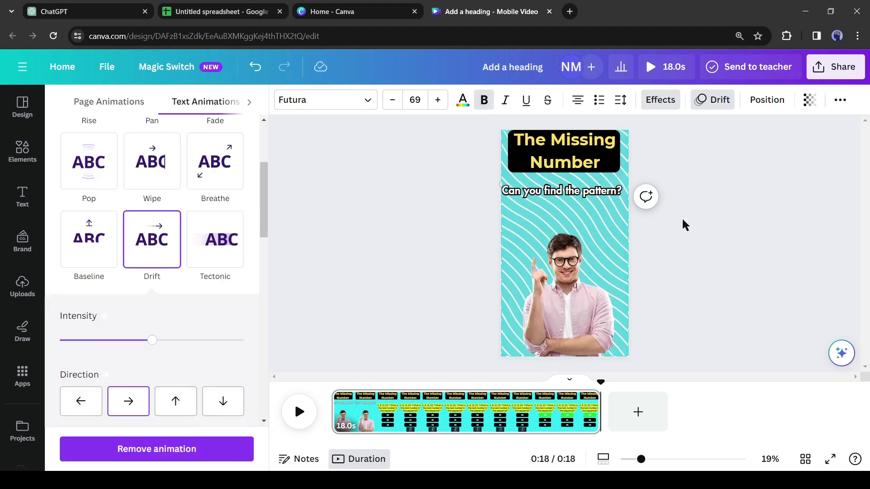
{"action": "left_click", "coordinate": [398, 390]}
{"action": "left_click", "coordinate": [562, 193]}
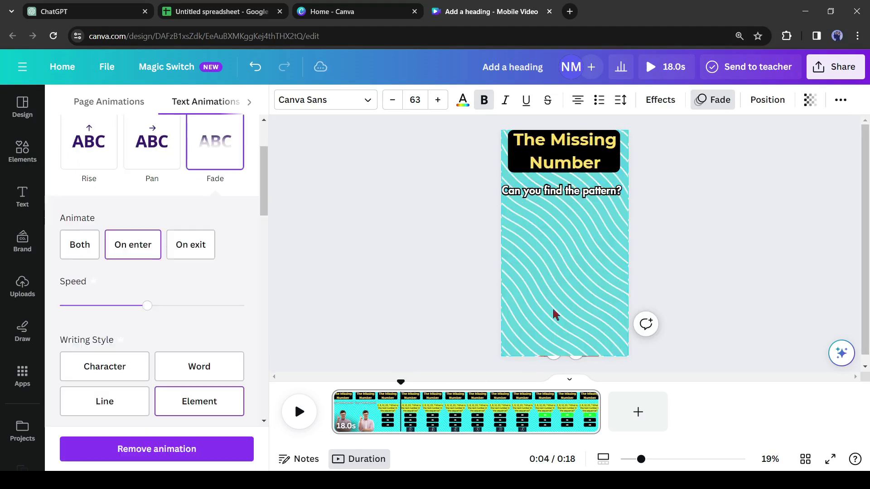
{"action": "left_click", "coordinate": [587, 313]}
{"action": "left_click", "coordinate": [299, 412]}
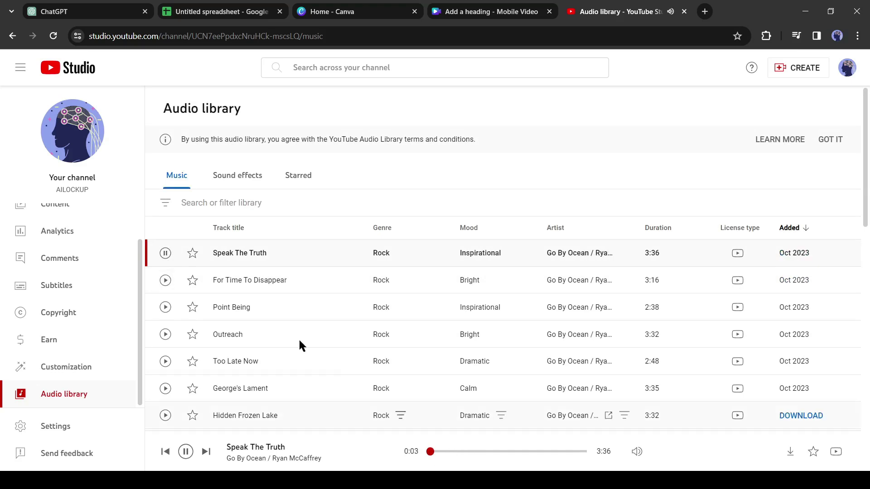
Scroll the Music list and audition several tracks, including On the Delta.
{"action": "scroll", "coordinate": [251, 334], "scroll_direction": "down", "scroll_amount": 4}
{"action": "left_click", "coordinate": [165, 300]}
{"action": "left_click", "coordinate": [165, 354]}
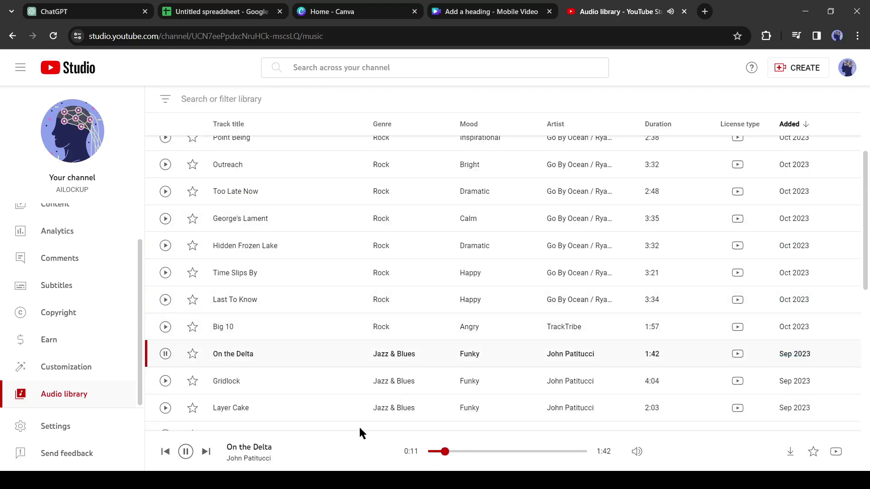
{"action": "scroll", "coordinate": [226, 385], "scroll_direction": "down", "scroll_amount": 3}
{"action": "left_click", "coordinate": [165, 347]}
{"action": "scroll", "coordinate": [168, 351], "scroll_direction": "down", "scroll_amount": 5}
{"action": "left_click", "coordinate": [165, 366]}
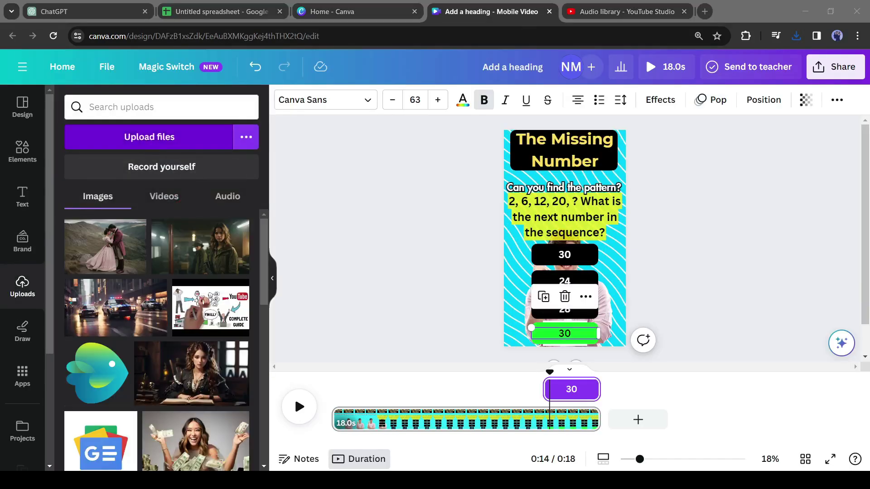
Add uploaded Chasing - NEFFEX.mp3 as full-length background music and start a full-screen preview.
{"action": "left_click", "coordinate": [228, 196]}
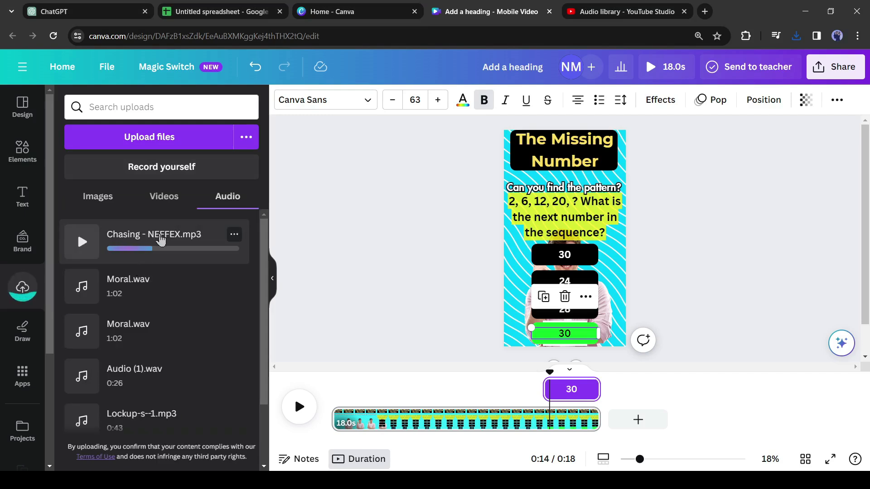
{"action": "left_click", "coordinate": [159, 238]}
{"action": "left_click", "coordinate": [299, 394]}
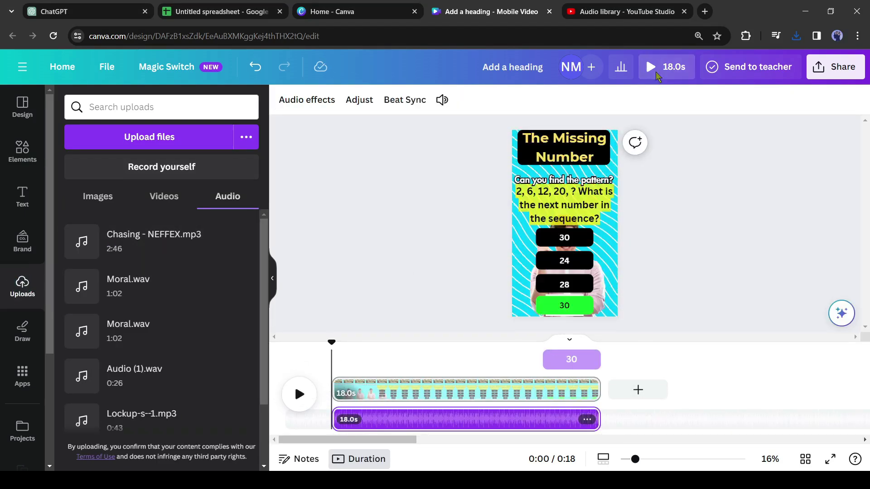
{"action": "left_click", "coordinate": [654, 75]}
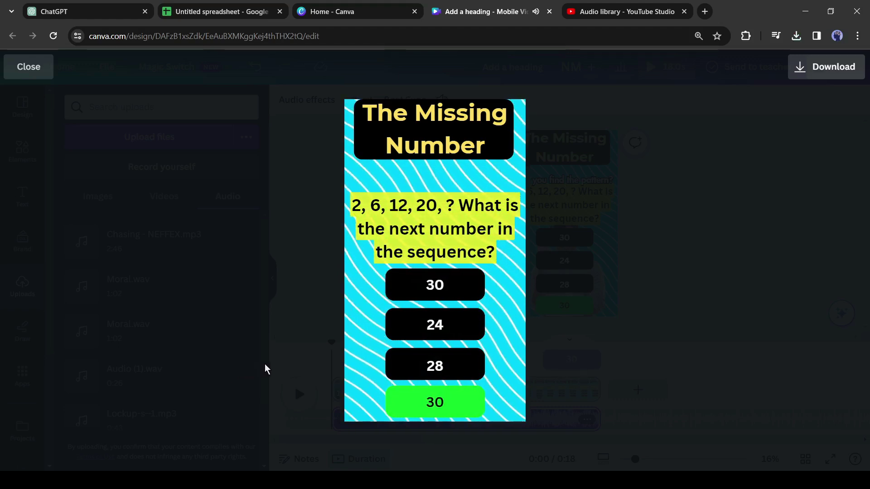
Close the full-screen preview once the green 30 answer has been revealed.
{"action": "left_click", "coordinate": [34, 78]}
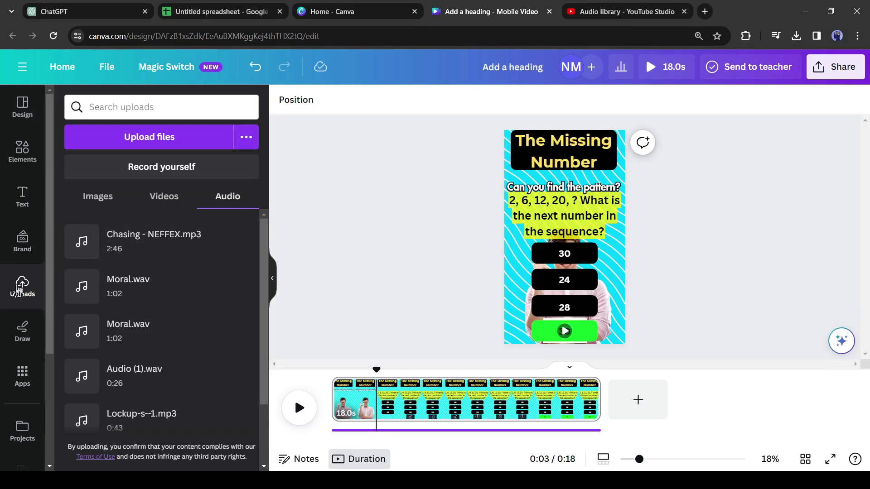
Start Bulk create from the More from Canva apps section.
{"action": "left_click", "coordinate": [22, 381]}
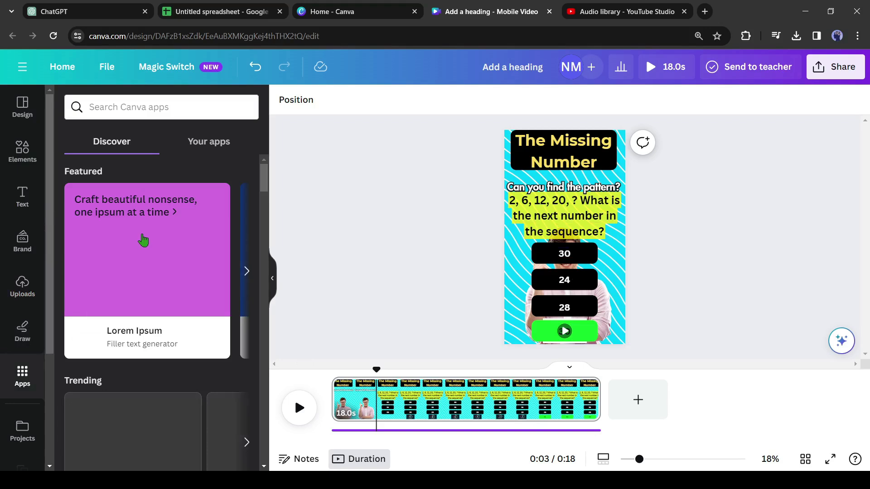
{"action": "scroll", "coordinate": [118, 285], "scroll_direction": "down", "scroll_amount": 5}
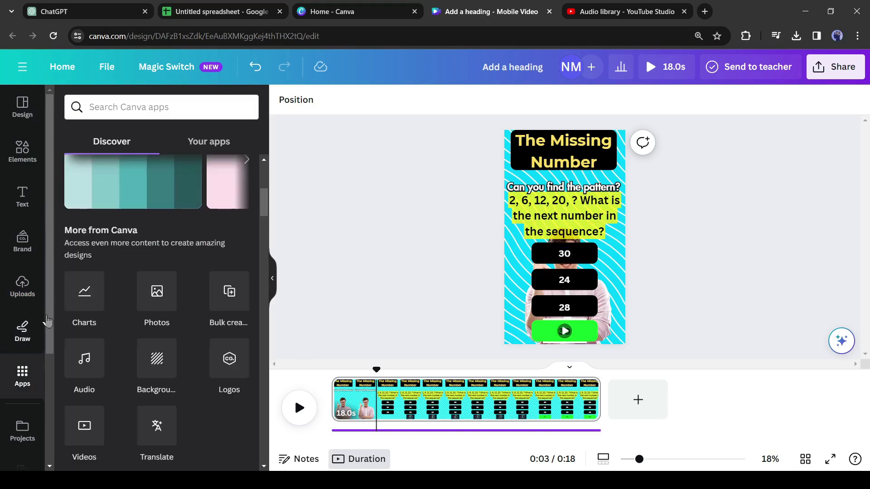
{"action": "left_click", "coordinate": [231, 295]}
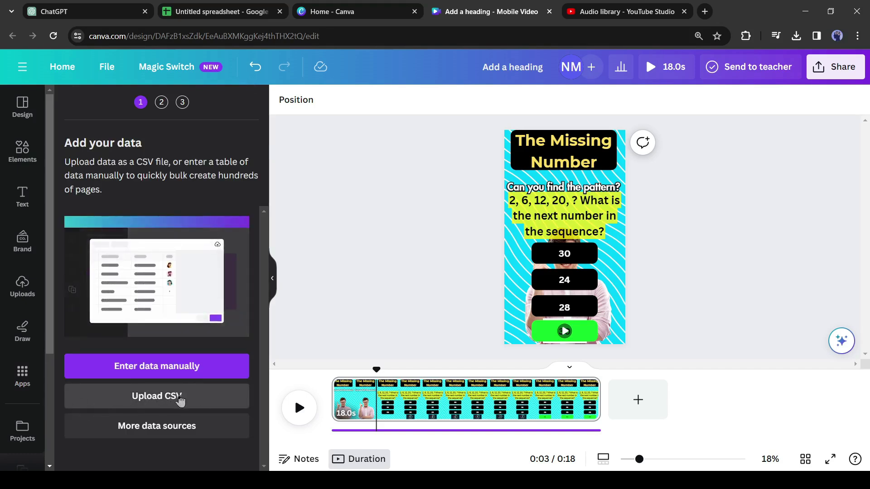
Download the quiz spreadsheet from Google Sheets as a CSV file.
{"action": "left_click", "coordinate": [245, 12]}
{"action": "left_click", "coordinate": [42, 75]}
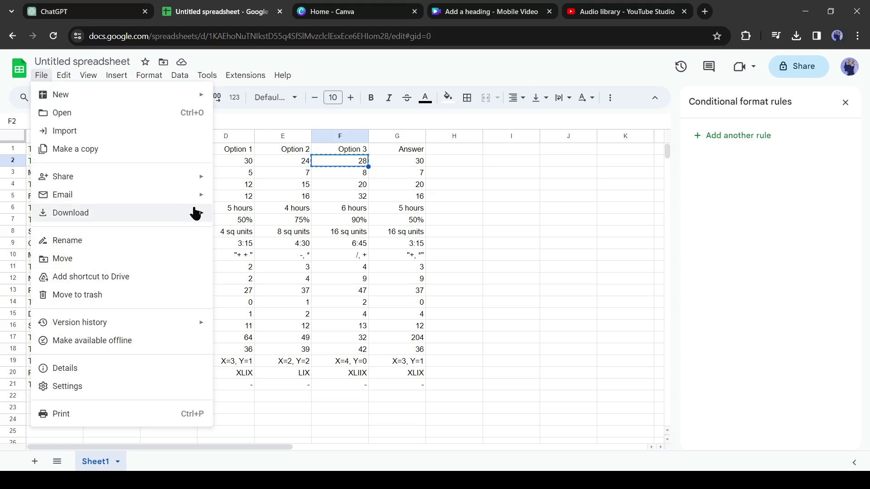
{"action": "mouse_move", "coordinate": [70, 213]}
{"action": "left_click", "coordinate": [312, 296]}
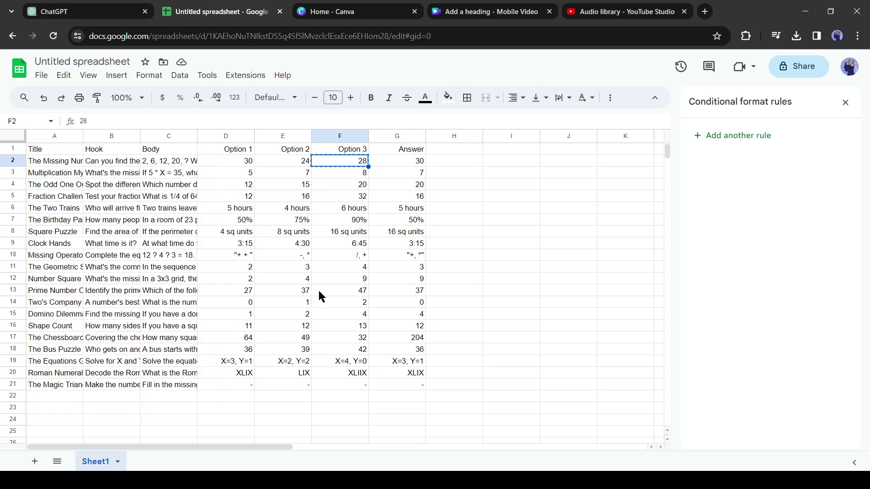
Upload the downloaded quiz CSV into Bulk create.
{"action": "left_click", "coordinate": [484, 11]}
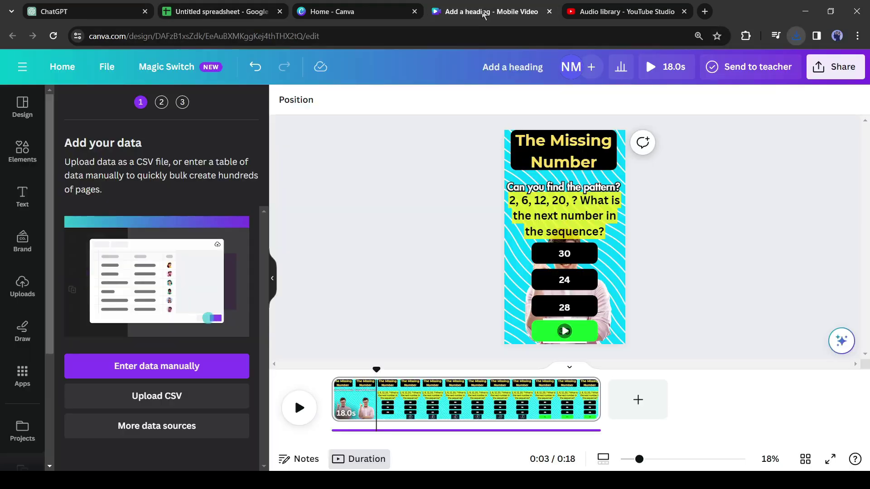
{"action": "left_click", "coordinate": [131, 399]}
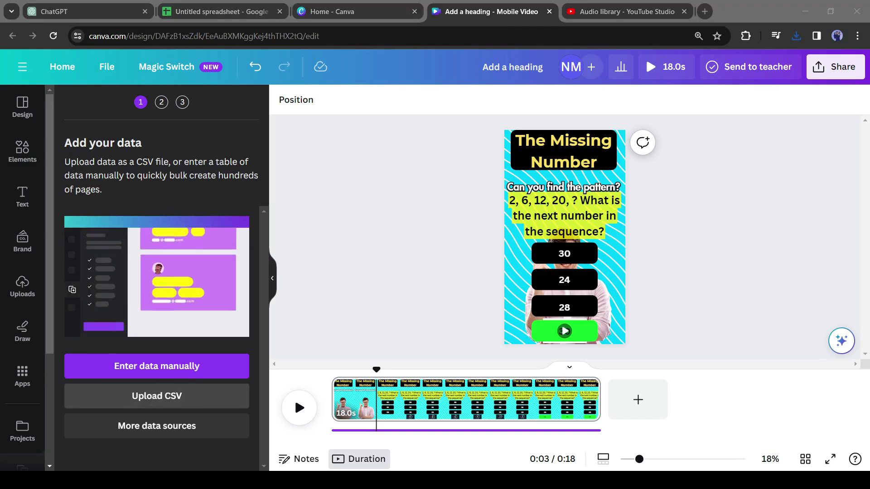
{"action": "key", "text": "Return"}
{"action": "scroll", "coordinate": [150, 300], "scroll_direction": "down", "scroll_amount": 1}
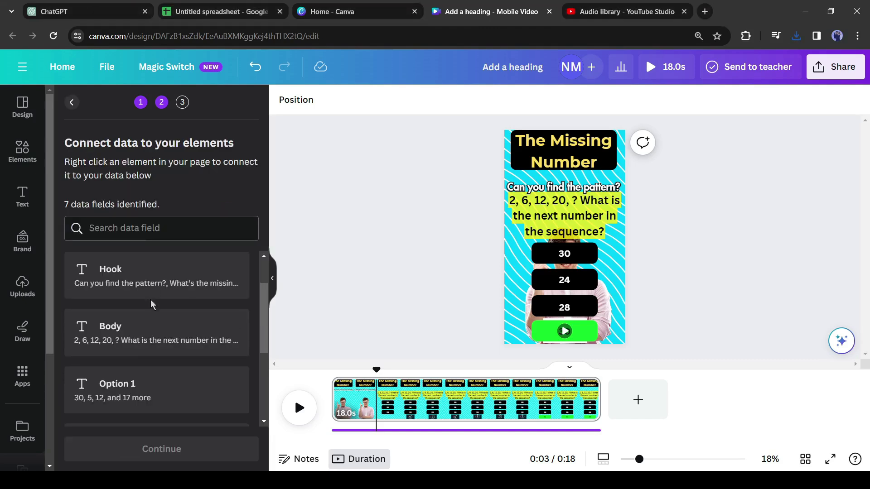
{"action": "scroll", "coordinate": [151, 308], "scroll_direction": "down", "scroll_amount": 2}
{"action": "scroll", "coordinate": [146, 336], "scroll_direction": "down", "scroll_amount": 1}
{"action": "scroll", "coordinate": [150, 387], "scroll_direction": "up", "scroll_amount": 5}
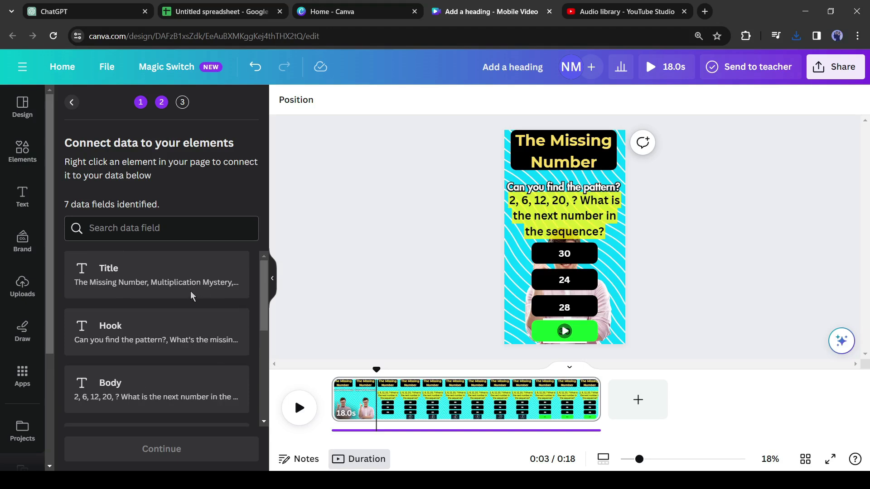
Connect the title, hook and body text to the Title, Hook and Body fields.
{"action": "left_click", "coordinate": [584, 164]}
{"action": "left_click", "coordinate": [585, 204]}
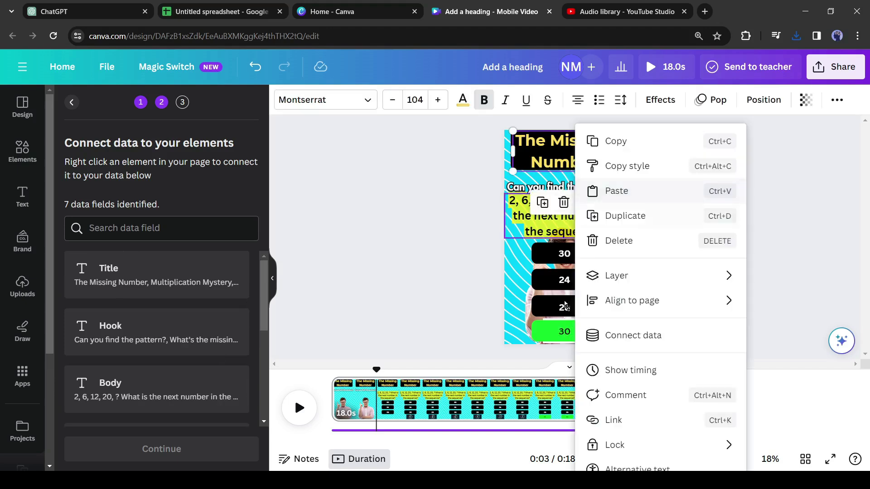
{"action": "left_click", "coordinate": [651, 338]}
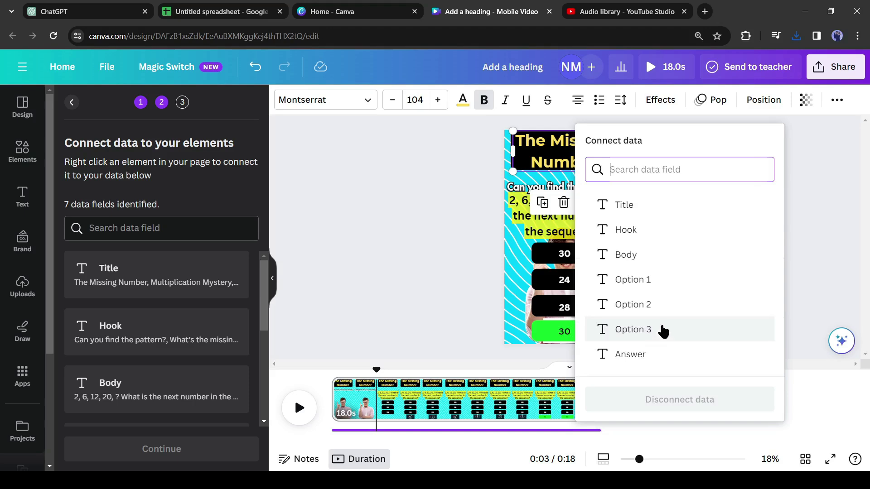
{"action": "left_click", "coordinate": [657, 217]}
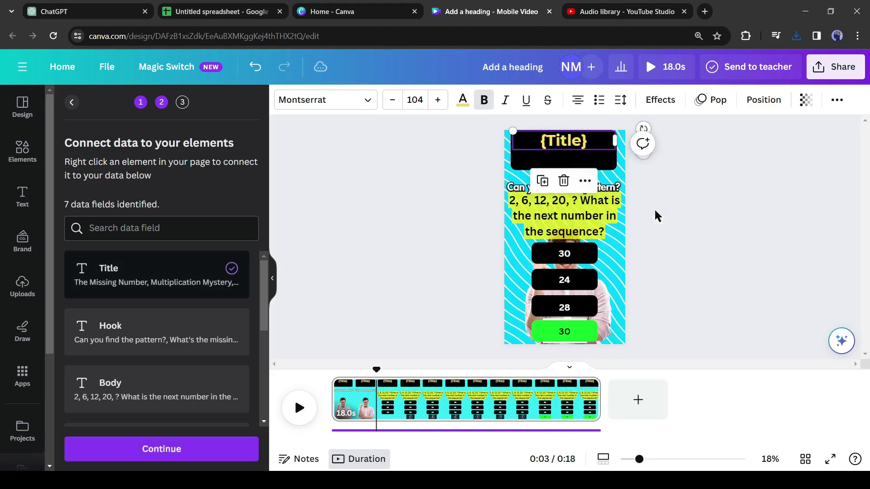
{"action": "left_click", "coordinate": [615, 193]}
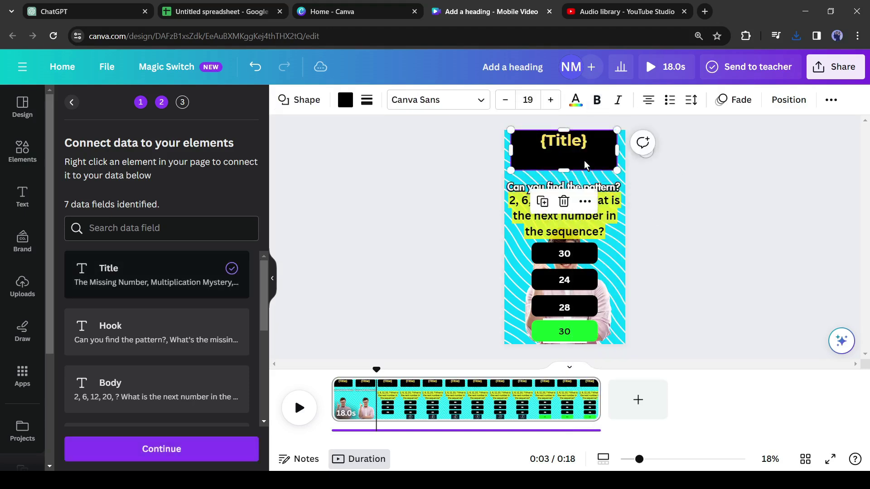
{"action": "right_click", "coordinate": [587, 199]}
{"action": "left_click", "coordinate": [600, 311]}
{"action": "left_click", "coordinate": [596, 228]}
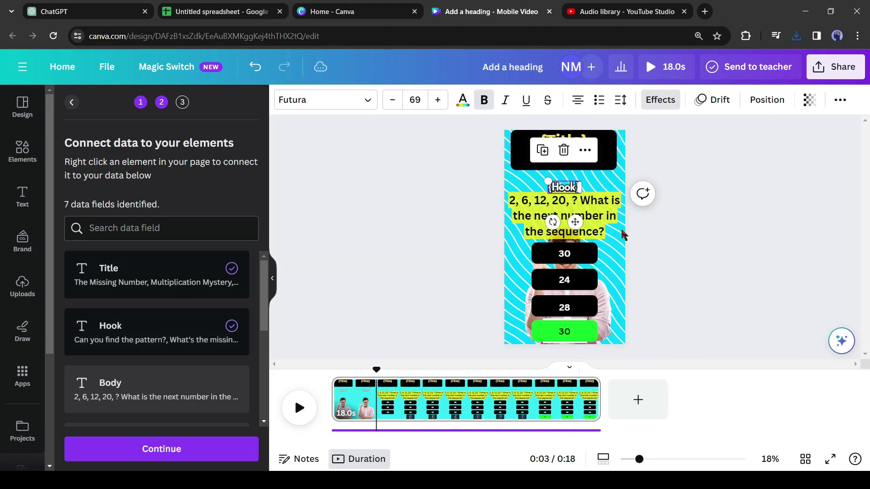
{"action": "left_click", "coordinate": [532, 215]}
{"action": "left_click", "coordinate": [585, 162]}
{"action": "left_click", "coordinate": [653, 334]}
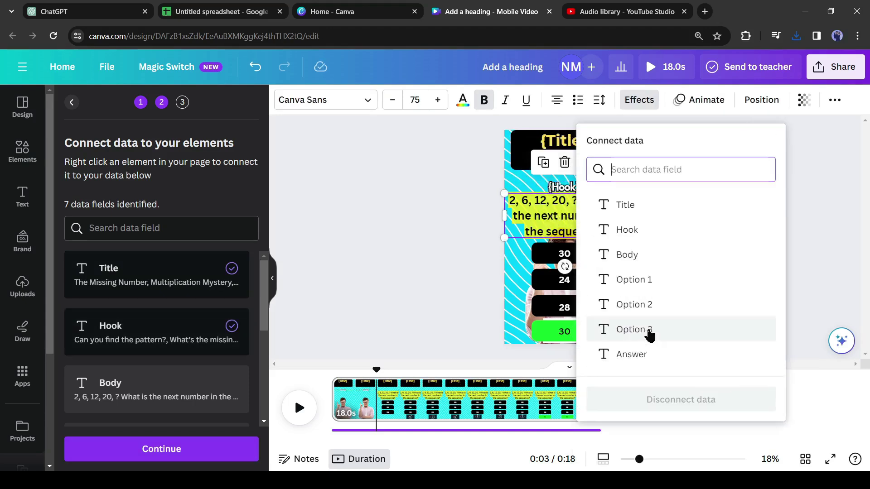
{"action": "left_click", "coordinate": [656, 263]}
Connect the 30, 24 and 28 boxes to Option 1–3 and the green box to Answer.
{"action": "left_click", "coordinate": [585, 256]}
{"action": "right_click", "coordinate": [584, 247]}
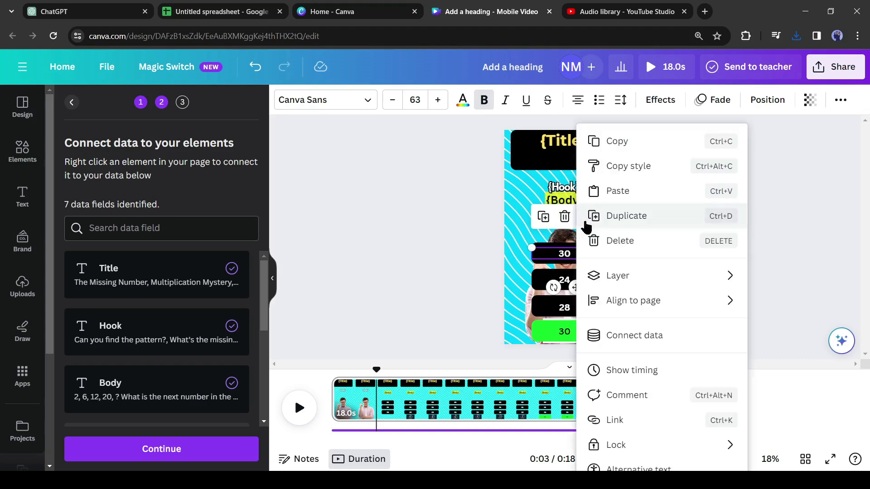
{"action": "left_click", "coordinate": [652, 338]}
{"action": "left_click", "coordinate": [605, 280]}
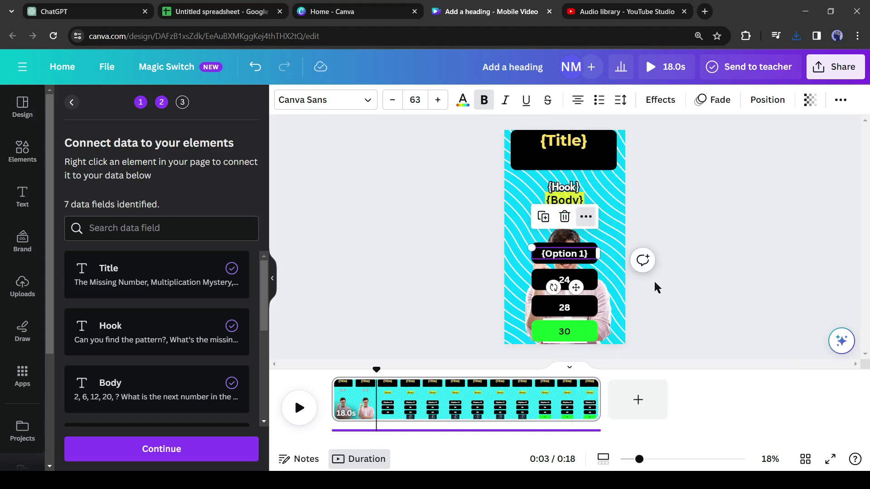
{"action": "left_click", "coordinate": [584, 278]}
{"action": "left_click", "coordinate": [585, 246]}
{"action": "left_click", "coordinate": [639, 336]}
{"action": "left_click", "coordinate": [637, 303]}
{"action": "left_click", "coordinate": [585, 310]}
{"action": "right_click", "coordinate": [586, 309]}
{"action": "left_click", "coordinate": [639, 335]}
{"action": "left_click", "coordinate": [573, 333]}
{"action": "right_click", "coordinate": [573, 333]}
{"action": "left_click", "coordinate": [638, 333]}
{"action": "left_click", "coordinate": [632, 354]}
{"action": "scroll", "coordinate": [195, 385], "scroll_direction": "down", "scroll_amount": 5}
{"action": "scroll", "coordinate": [175, 390], "scroll_direction": "up", "scroll_amount": 5}
{"action": "scroll", "coordinate": [195, 317], "scroll_direction": "down", "scroll_amount": 5}
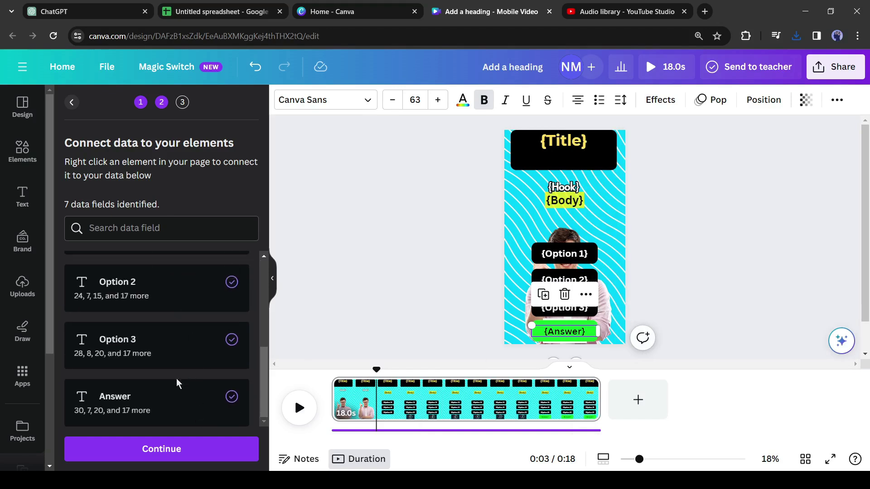
Apply all spreadsheet rows and generate the 20 quiz video designs.
{"action": "left_click", "coordinate": [163, 449]}
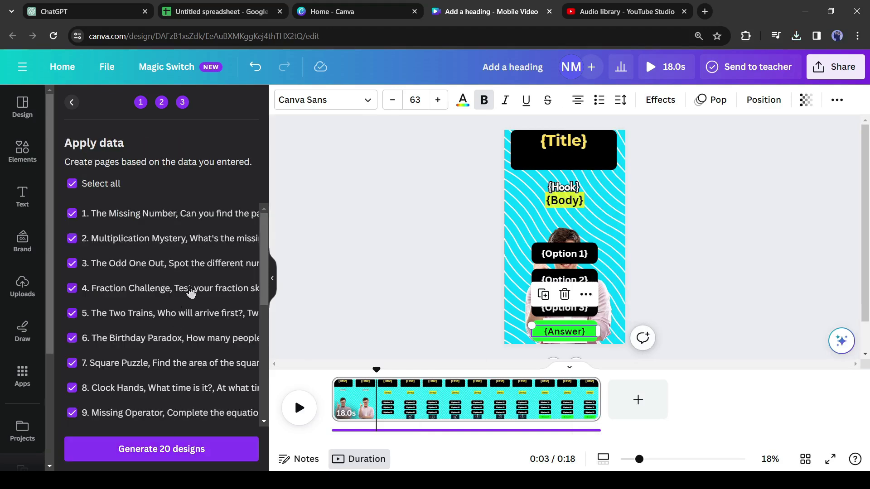
{"action": "scroll", "coordinate": [192, 284], "scroll_direction": "down", "scroll_amount": 5}
{"action": "scroll", "coordinate": [173, 320], "scroll_direction": "down", "scroll_amount": 1}
{"action": "scroll", "coordinate": [152, 327], "scroll_direction": "up", "scroll_amount": 5}
{"action": "left_click", "coordinate": [151, 451]}
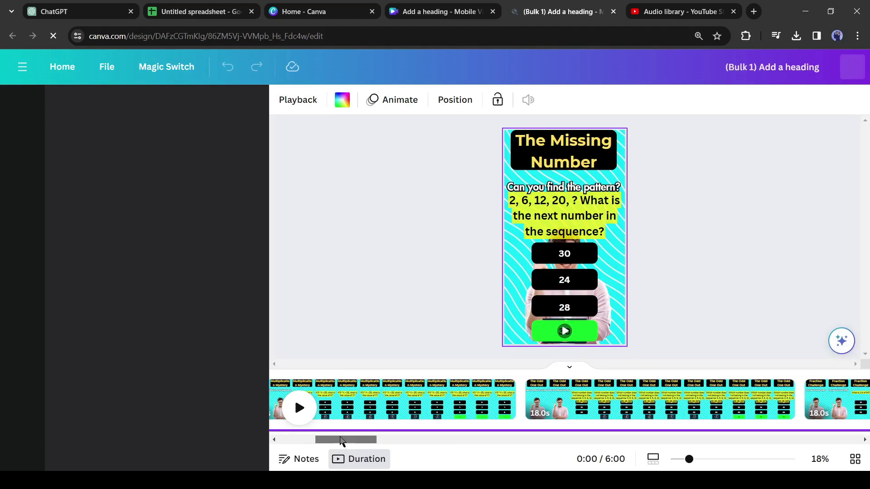
Reduce The Two Trains question text to font size 45.
{"action": "left_click_drag", "start_coordinate": [334, 440], "coordinate": [379, 442]}
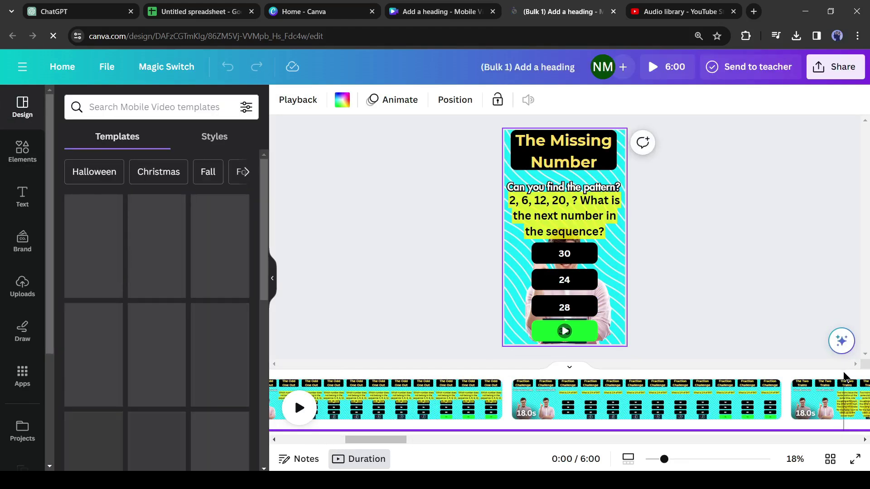
{"action": "left_click", "coordinate": [437, 441]}
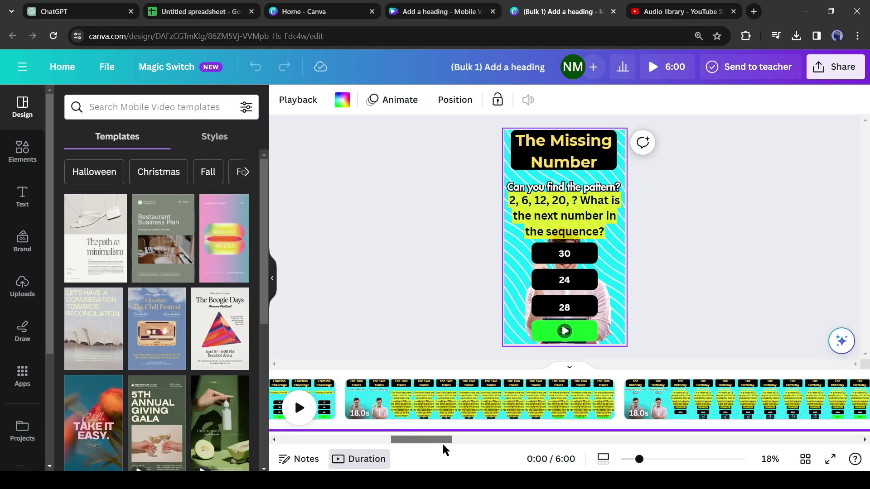
{"action": "left_click", "coordinate": [467, 385]}
{"action": "left_click", "coordinate": [564, 188]}
{"action": "left_click", "coordinate": [564, 218]}
{"action": "double_click", "coordinate": [420, 97]}
{"action": "type", "text": "40"}
{"action": "key", "text": "Return"}
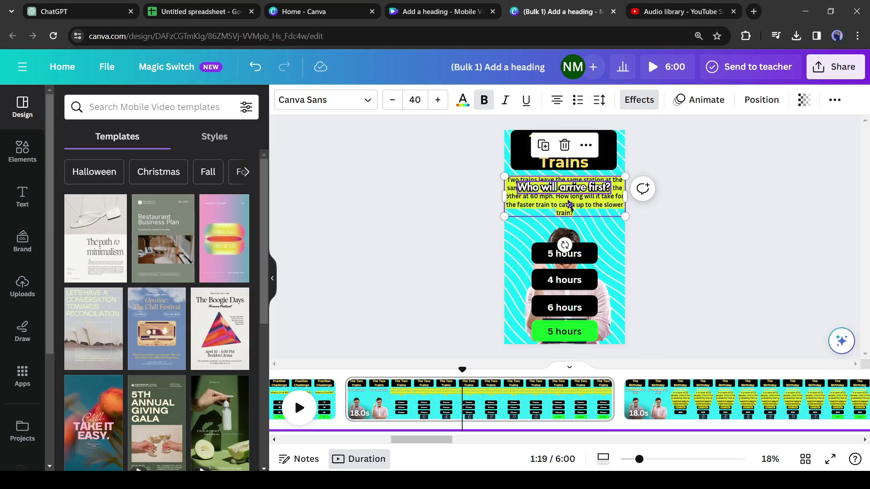
{"action": "left_click", "coordinate": [423, 96]}
{"action": "type", "text": "45"}
{"action": "key", "text": "Return"}
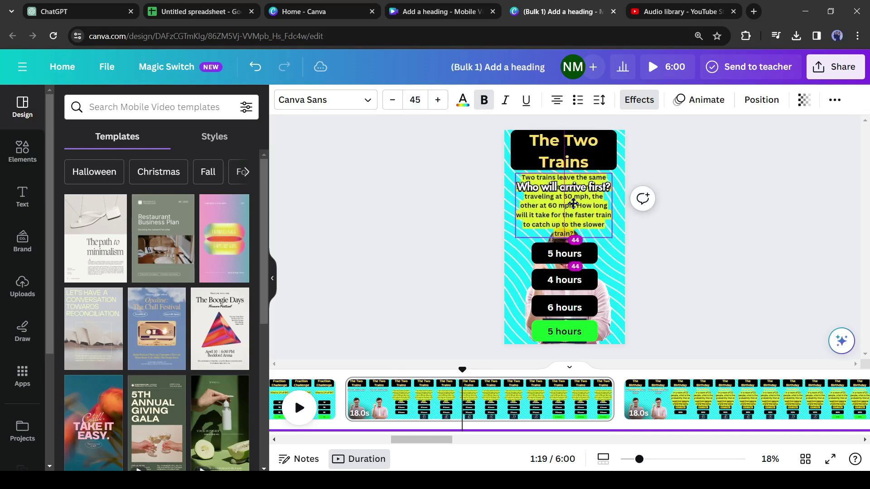
{"action": "key", "text": "space"}
Pick a smaller font size for The Birthday Paradox question text.
{"action": "left_click", "coordinate": [578, 230]}
{"action": "left_click", "coordinate": [416, 99]}
{"action": "left_click", "coordinate": [424, 97]}
{"action": "left_click", "coordinate": [708, 360]}
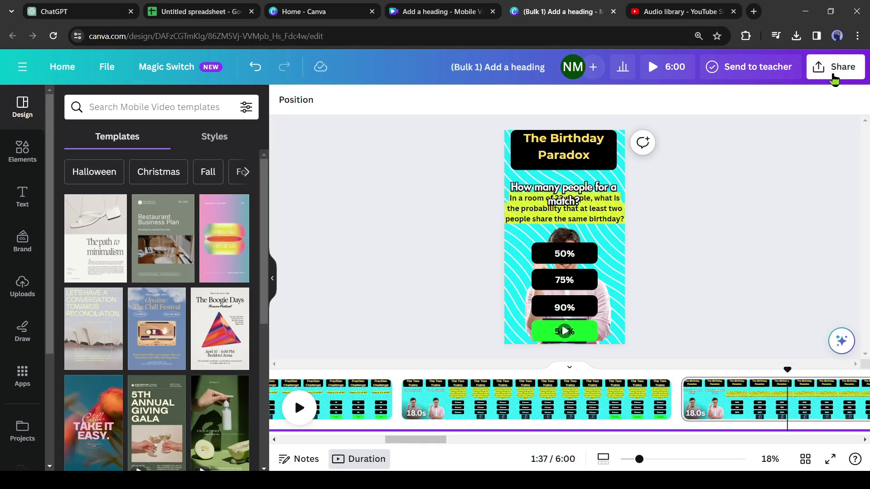
Download all 20 pages as separate 1080p MP4 videos.
{"action": "left_click", "coordinate": [831, 77]}
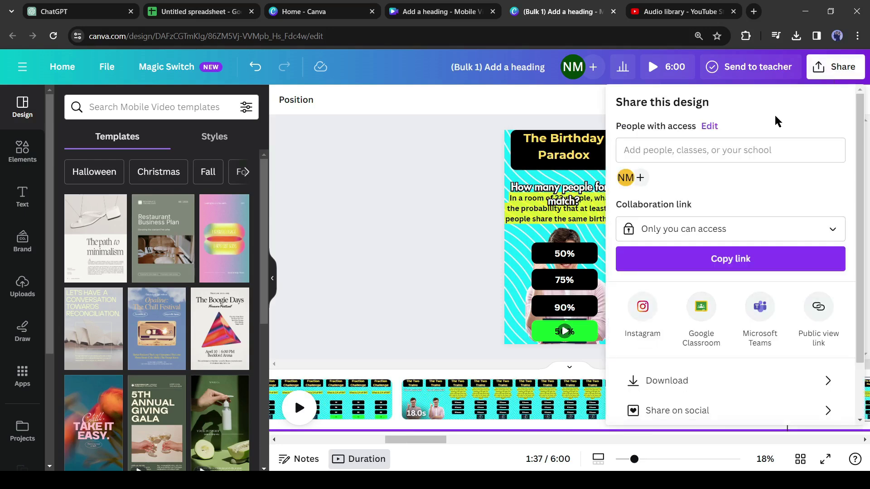
{"action": "left_click", "coordinate": [767, 381]}
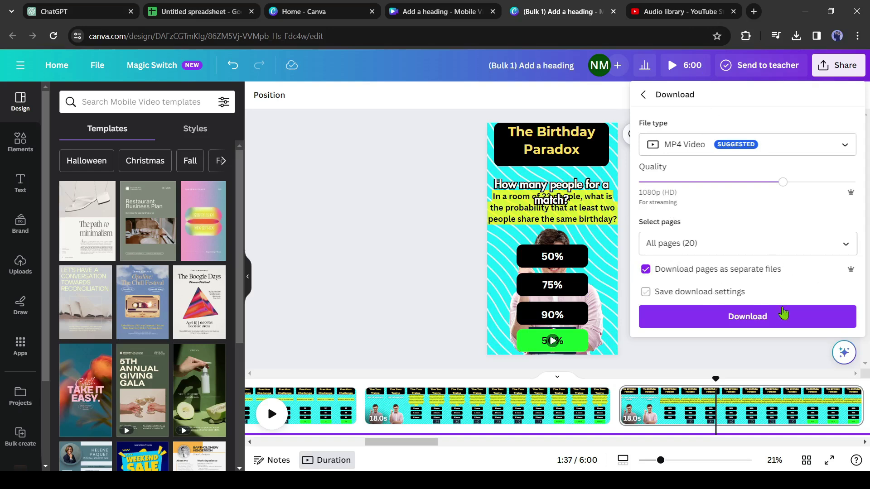
{"action": "left_click", "coordinate": [761, 320]}
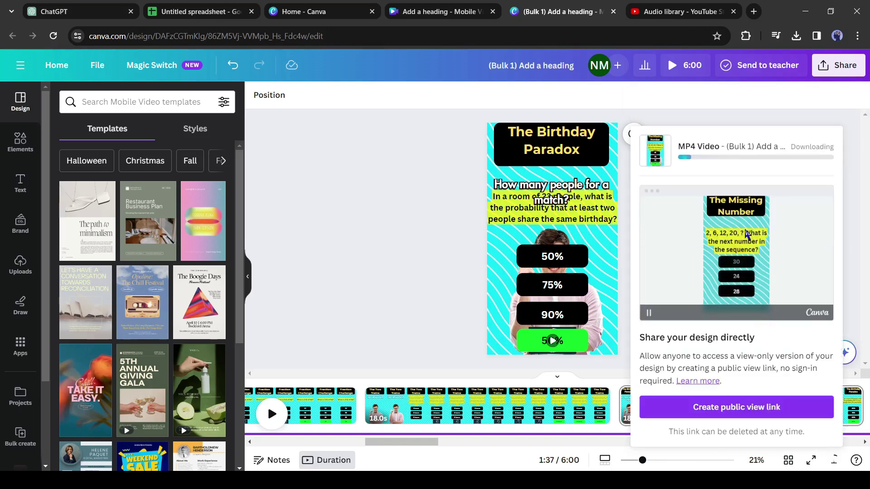